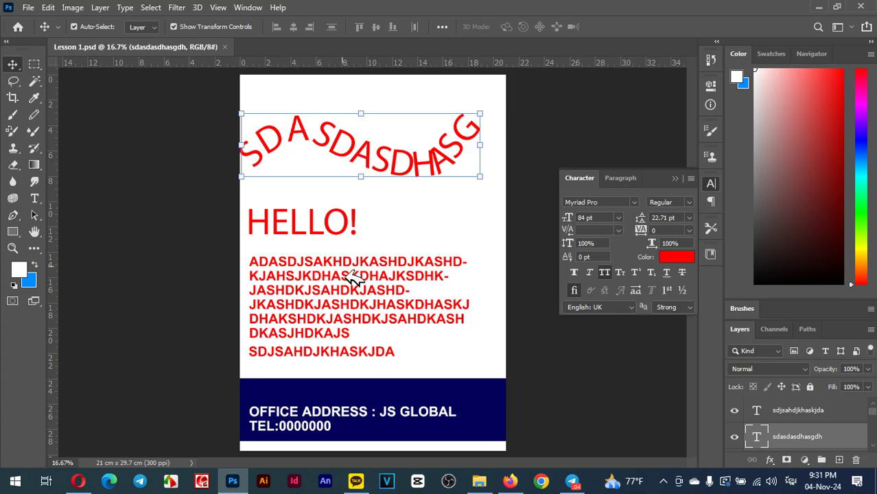
- Move the curved headline text and the HELLO! text up the page
click(461, 215)
mouse_move(433, 161)
mouse_down()
mouse_move(450, 166)
mouse_move(453, 123)
mouse_move(434, 146)
mouse_up()
click(353, 217)
drag(354, 217, 354, 185)
- Reposition the body paragraph, the short line beneath it and the office address text higher on the page
click(369, 272)
drag(369, 271, 371, 233)
drag(364, 354, 375, 332)
drag(376, 409, 402, 379)
mouse_move(478, 397)
mouse_down()
mouse_move(490, 379)
mouse_move(485, 398)
mouse_up()
drag(402, 281, 392, 258)
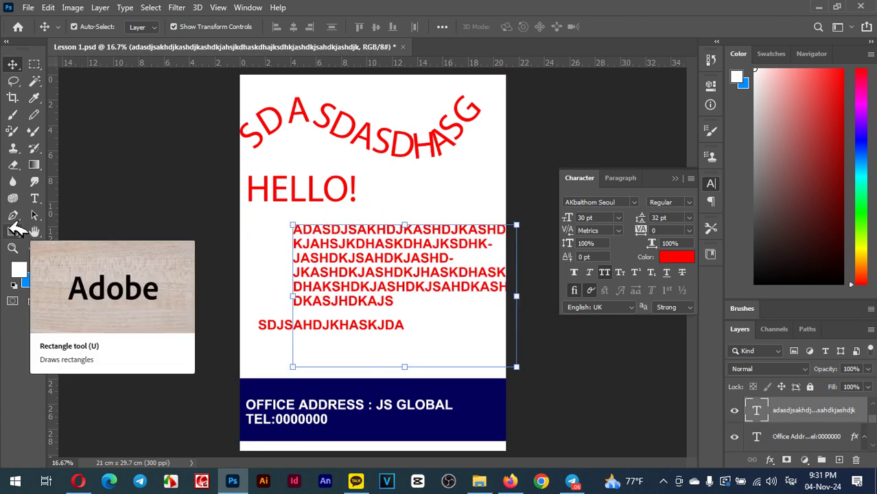
- Draw a cyan rounded rectangle about 780 × 259 px with a 10 px corner radius beside the HELLO! text
drag(13, 231, 78, 227)
drag(385, 177, 469, 205)
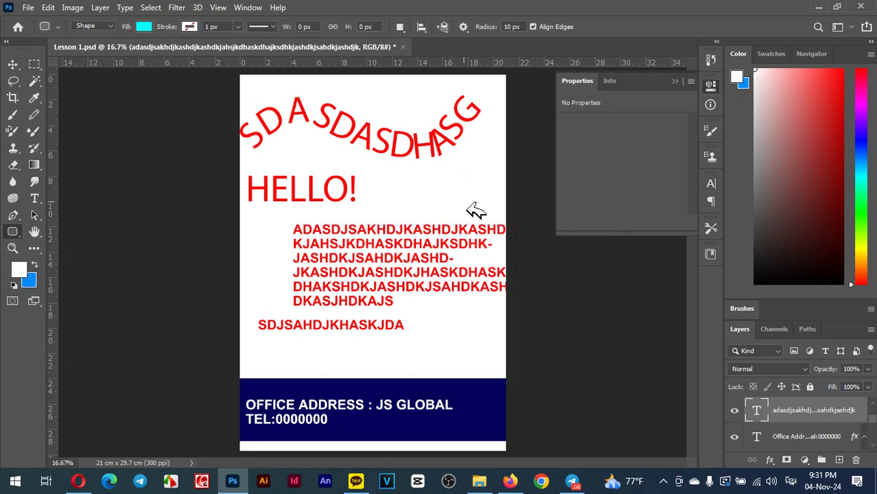
click(19, 60)
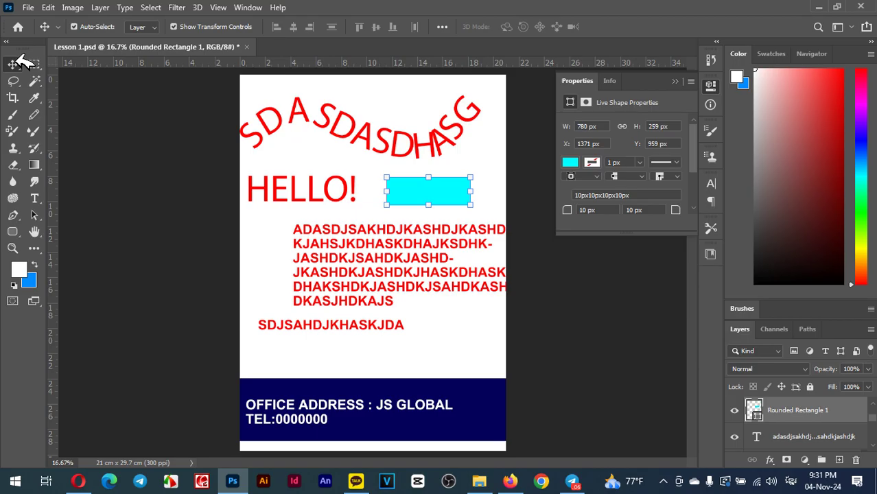
- Move the body paragraph left to about X 0.49 cm, aligned with the HELLO! text
click(525, 329)
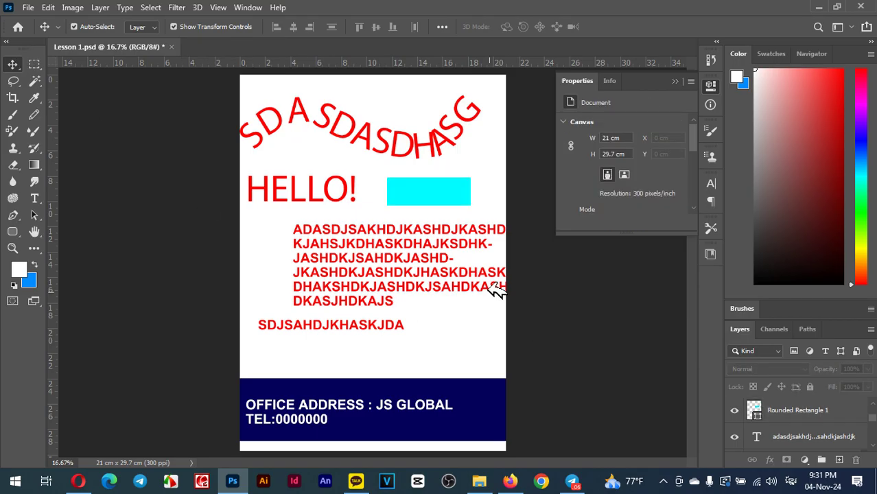
drag(444, 255, 398, 256)
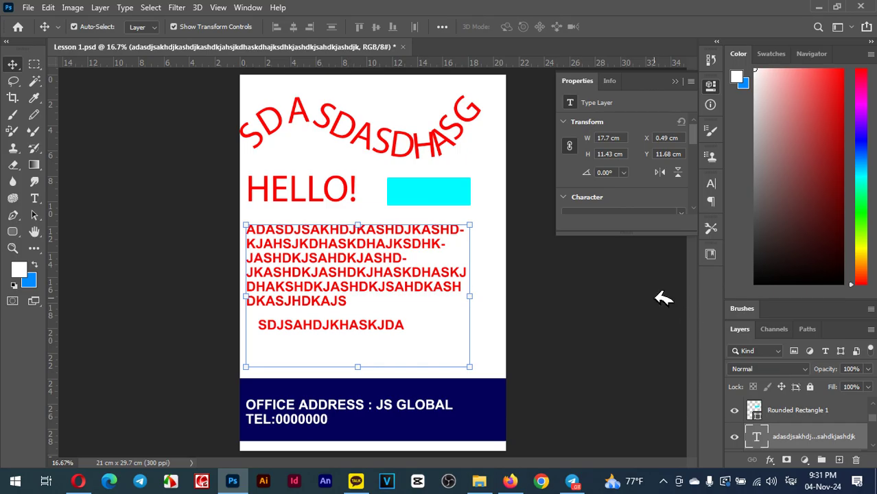
- Hide all tools and panels around the canvas and bring them back
key(Tab)
key(Tab)
key(Tab)
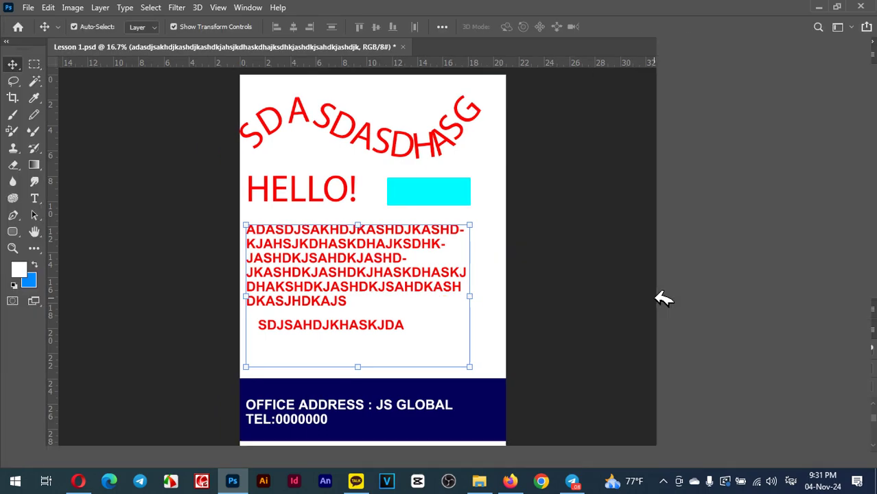
key(Tab)
key(Tab)
key(Tab)
key(Tab)
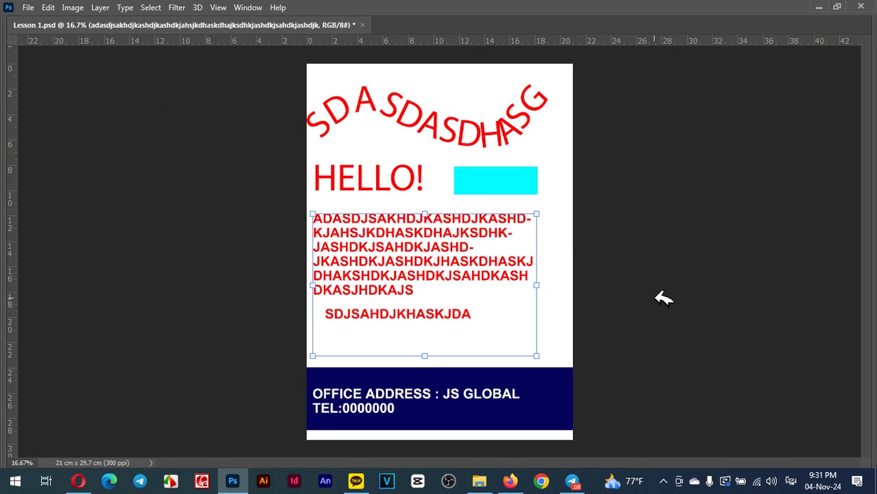
key(Tab)
key(Tab)
key(Tab)
key(Tab)
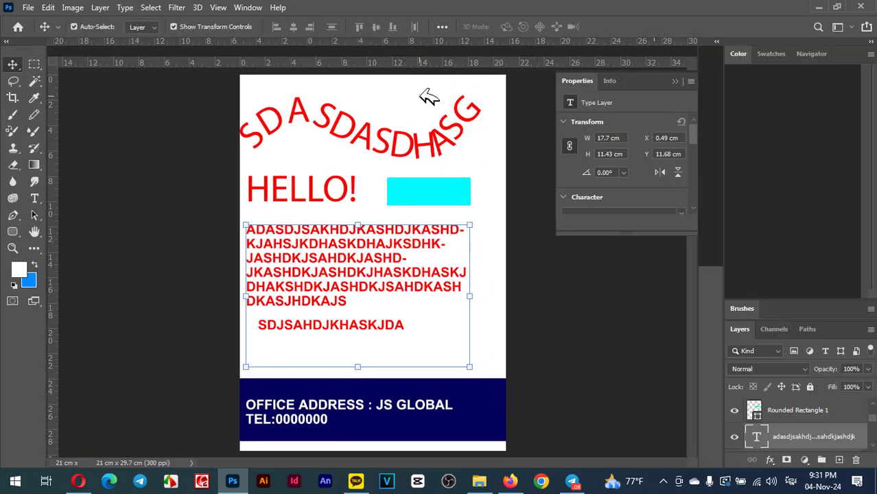
- Display the document at its actual size
click(216, 8)
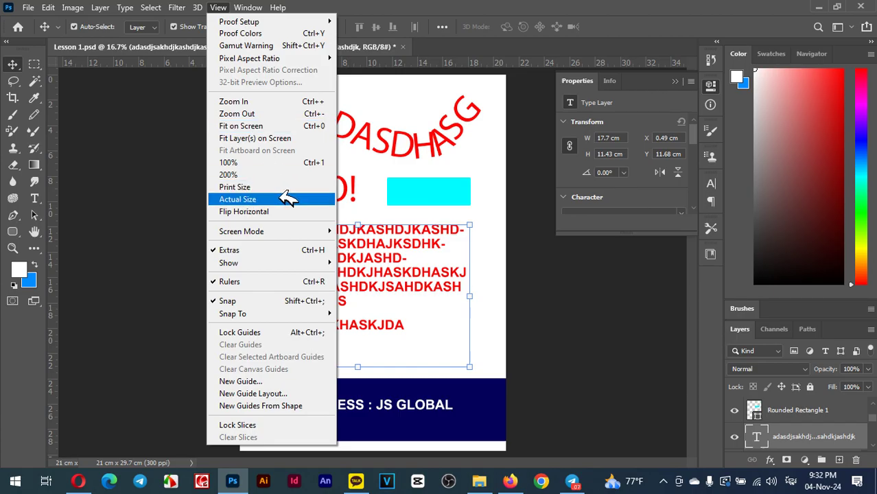
click(288, 198)
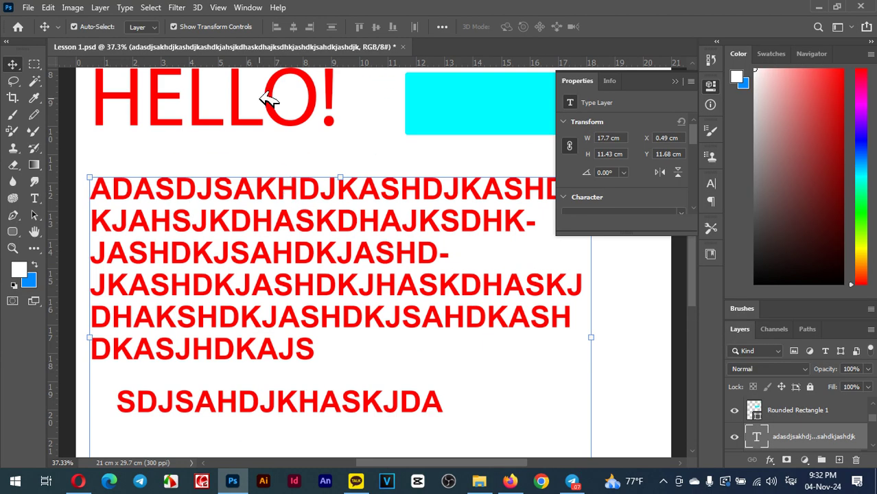
click(256, 7)
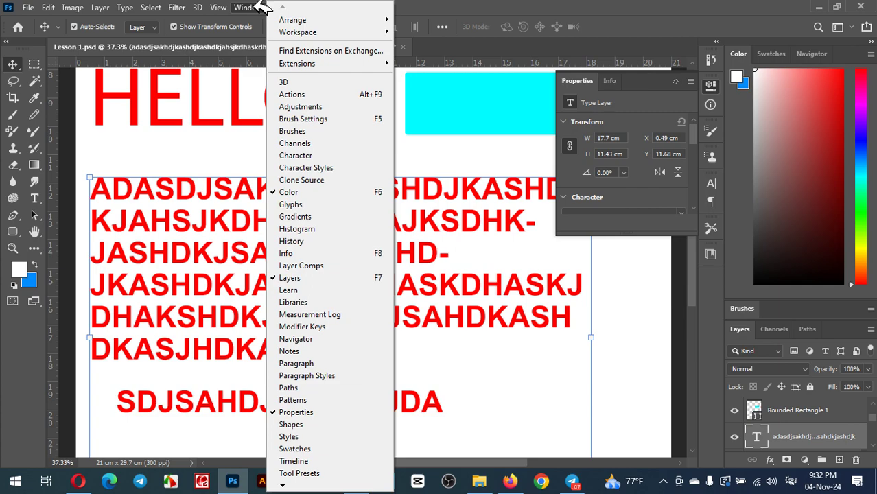
click(488, 42)
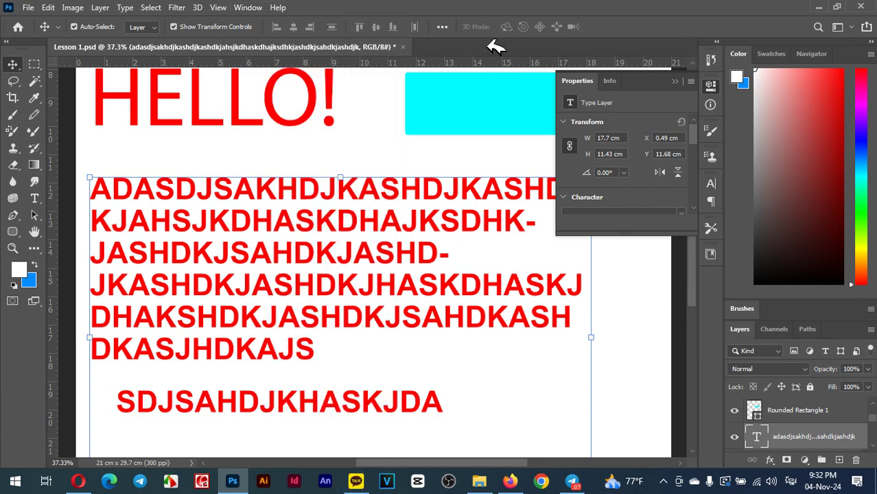
- Toggle all tools and panels off and on several times, ending with them hidden
key(Tab)
key(Tab)
key(Tab)
key(Tab)
key(Tab)
key(Tab)
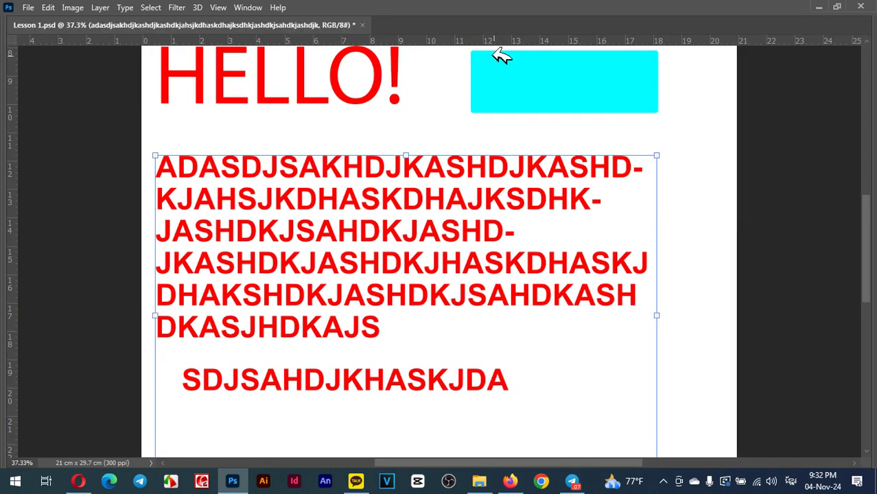
key(Tab)
key(Tab)
key(Tab)
key(Tab)
key(Tab)
key(Tab)
key(Tab)
key(Tab)
key(Tab)
key(Tab)
key(Tab)
key(Tab)
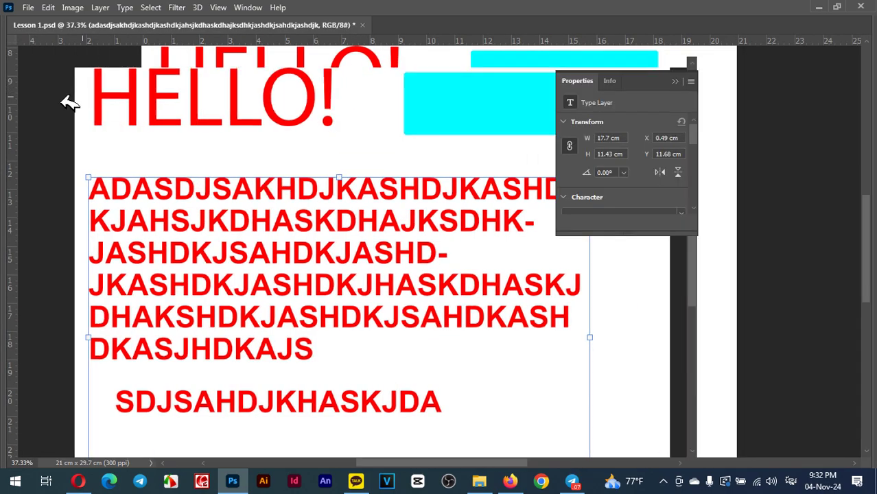
key(Tab)
key(Tab)
key(Tab)
key(Tab)
key(Tab)
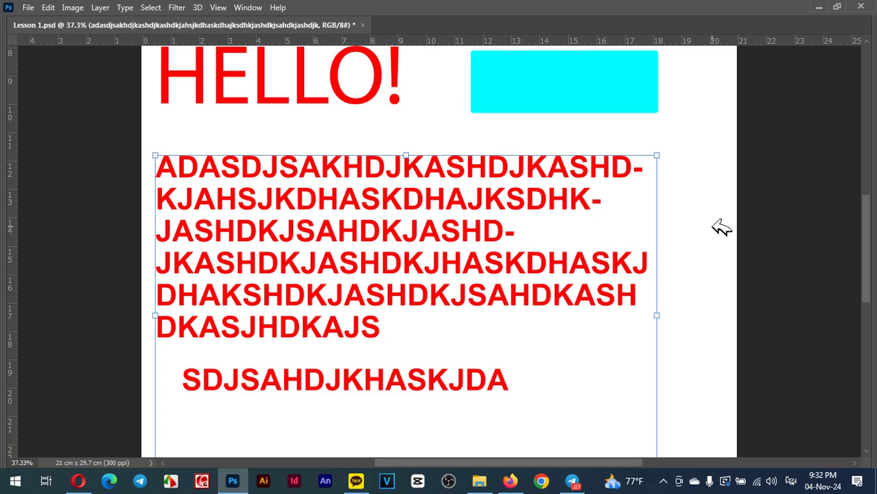
- Zoom the canvas in and out to view the whole page, and compare it with the panels shown and hidden
key(ctrl)
scroll(695, 218, right, 2)
scroll(660, 218, down, 1)
scroll(660, 218, down, 2)
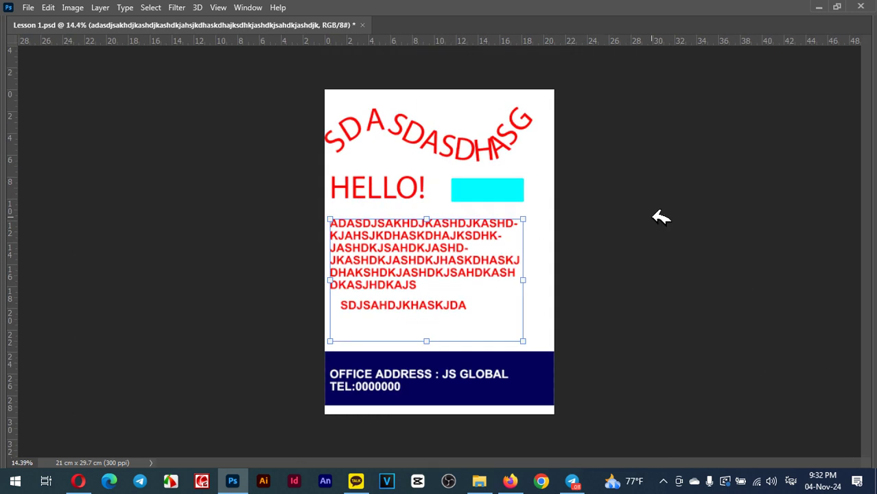
scroll(660, 218, down, 1)
scroll(660, 219, up, 3)
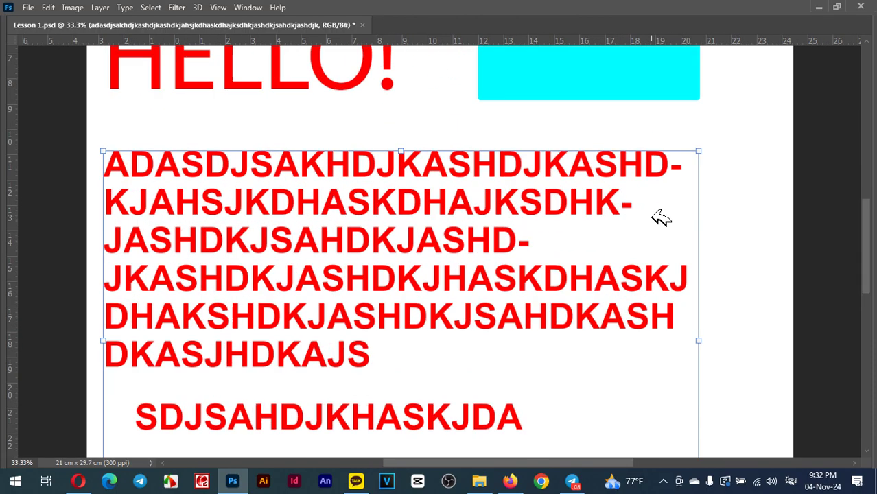
scroll(660, 218, down, 4)
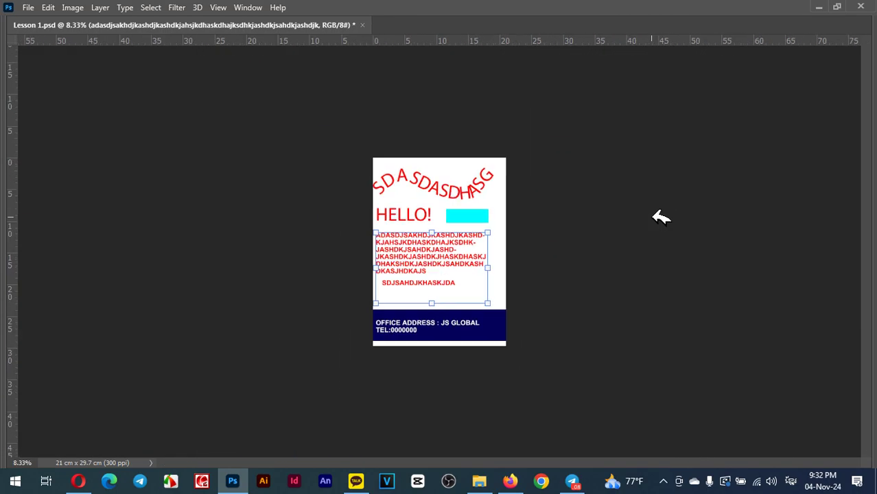
key(Tab)
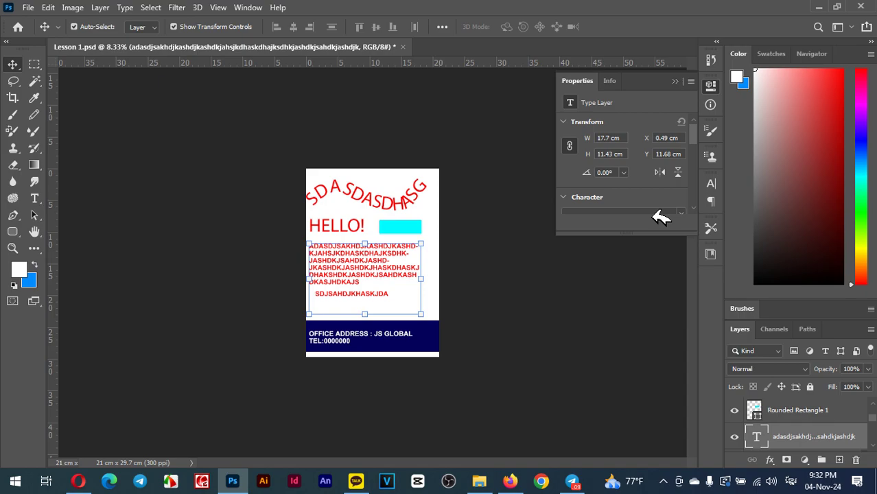
key(Tab)
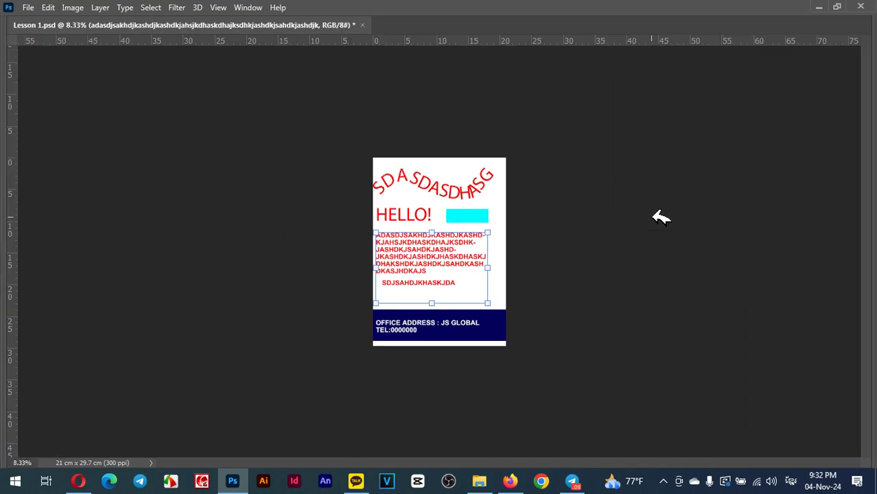
- Switch to the Photography workspace
click(250, 7)
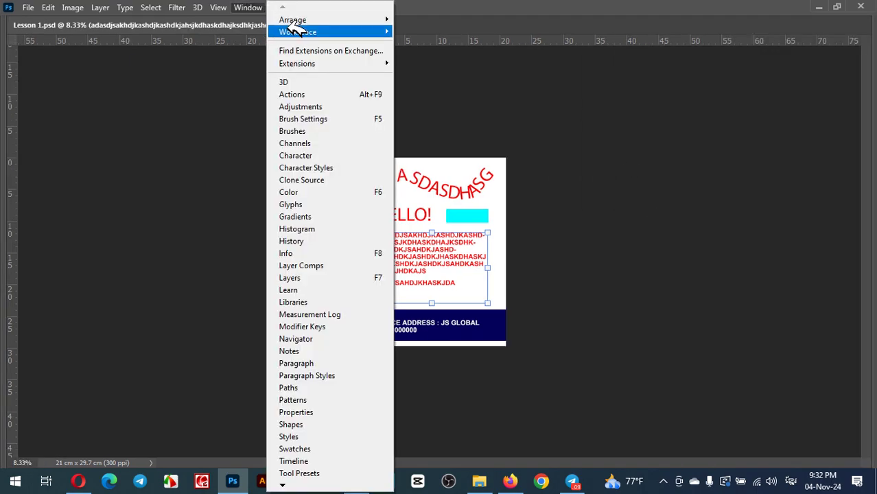
mouse_move(297, 32)
click(453, 91)
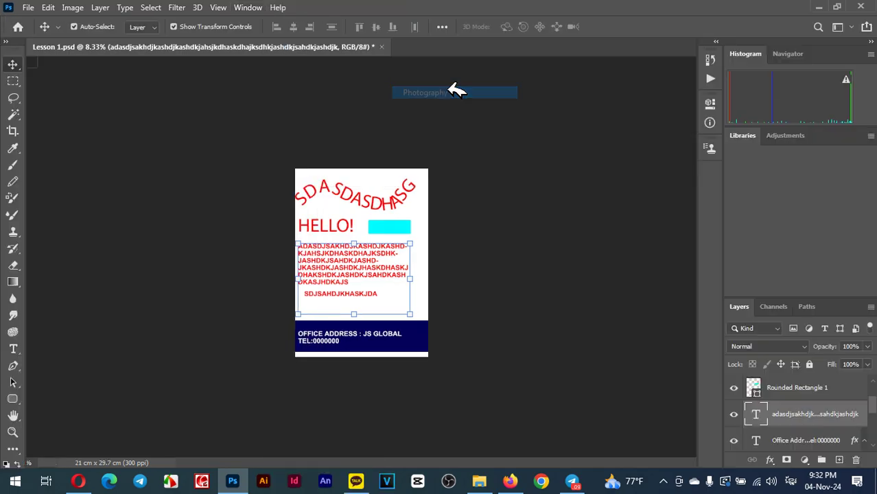
- Change from the Photography workspace to the Painting workspace
click(249, 7)
mouse_move(390, 28)
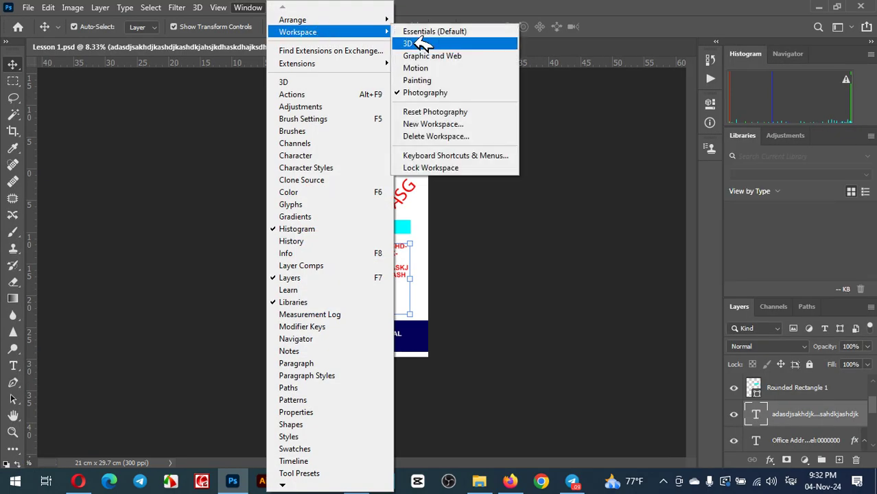
click(434, 80)
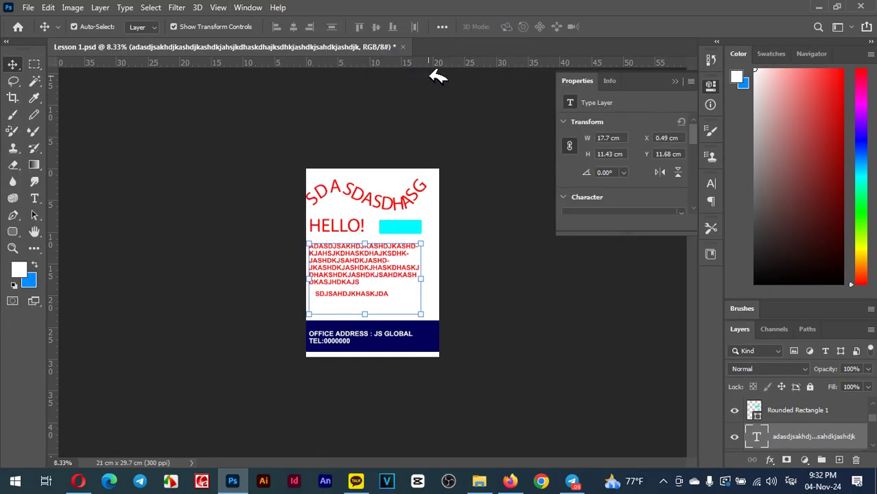
- Switch to the Motion workspace and toggle its panels off and back on
click(256, 7)
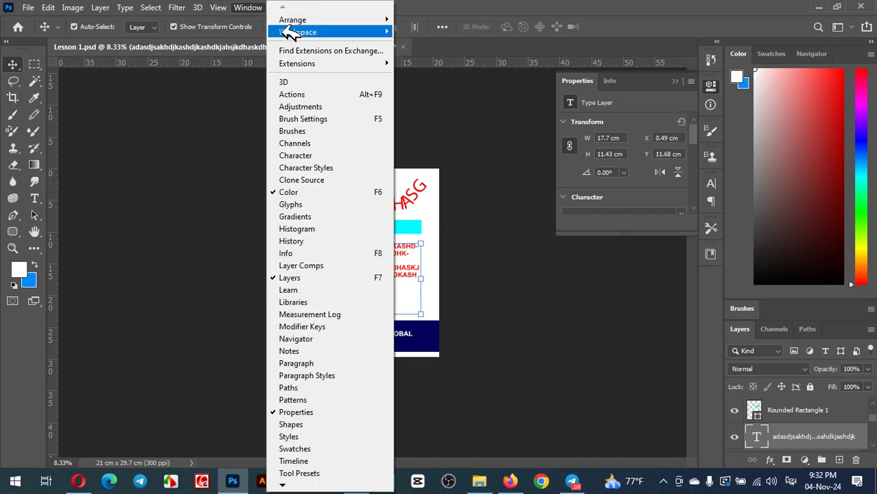
mouse_move(291, 31)
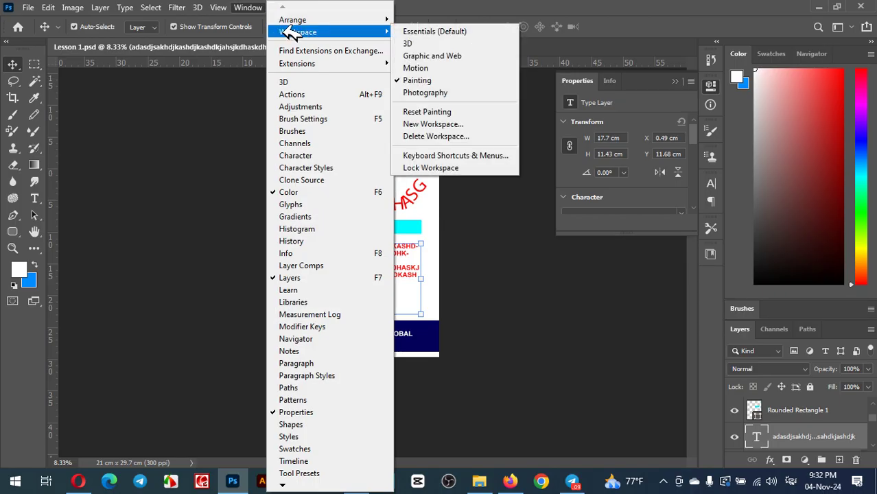
click(413, 68)
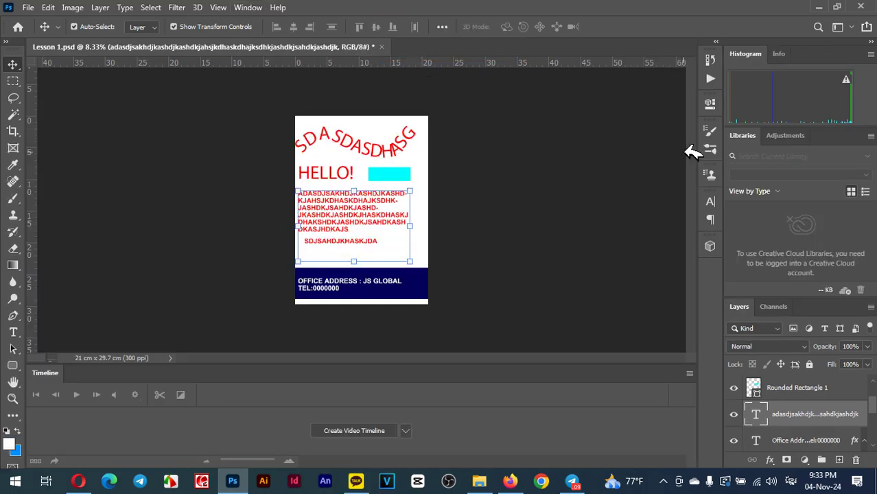
key(Tab)
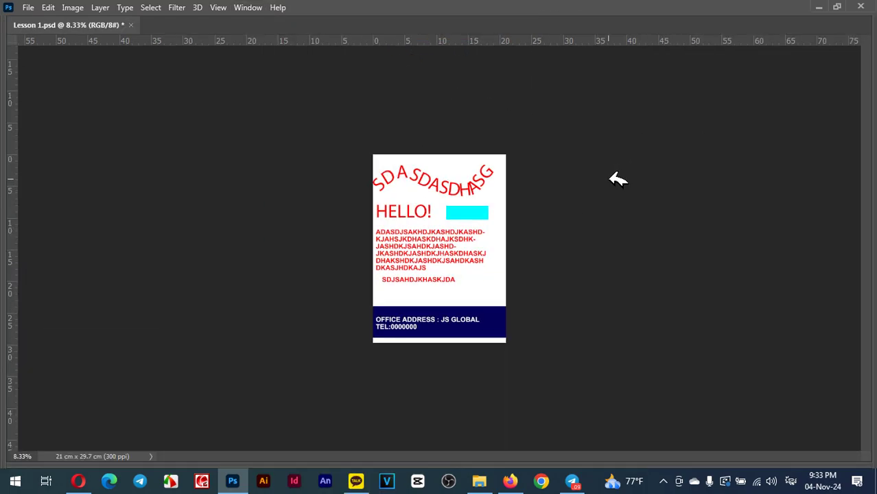
key(Tab)
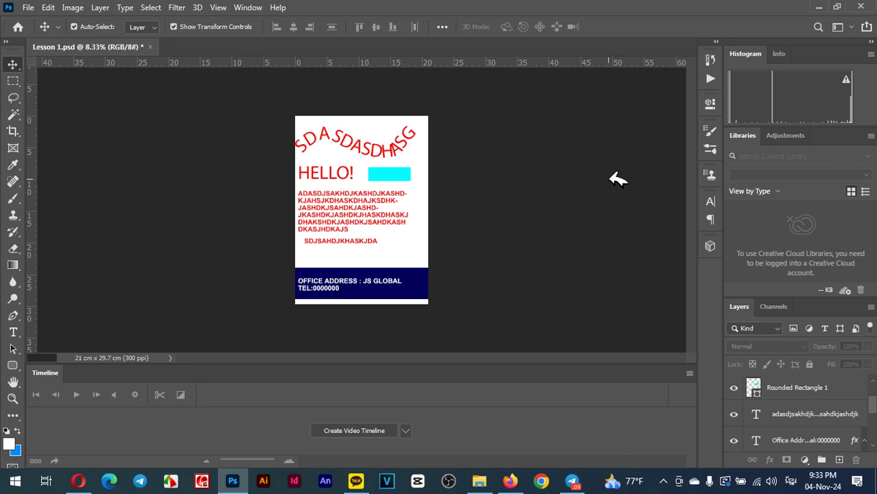
- Return from the Motion workspace to the Painting workspace
click(249, 6)
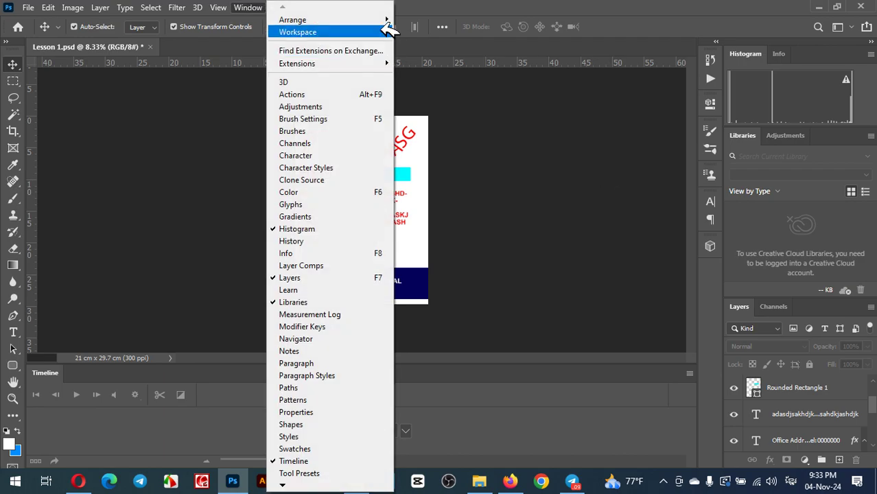
mouse_move(389, 32)
click(454, 78)
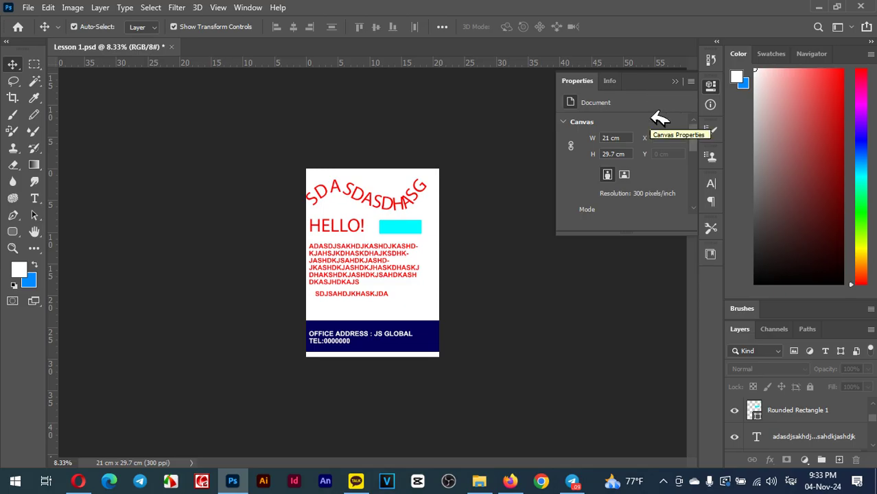
- Toggle the Layers panel, leaving it hidden
key(F7)
key(F7)
key(F7)
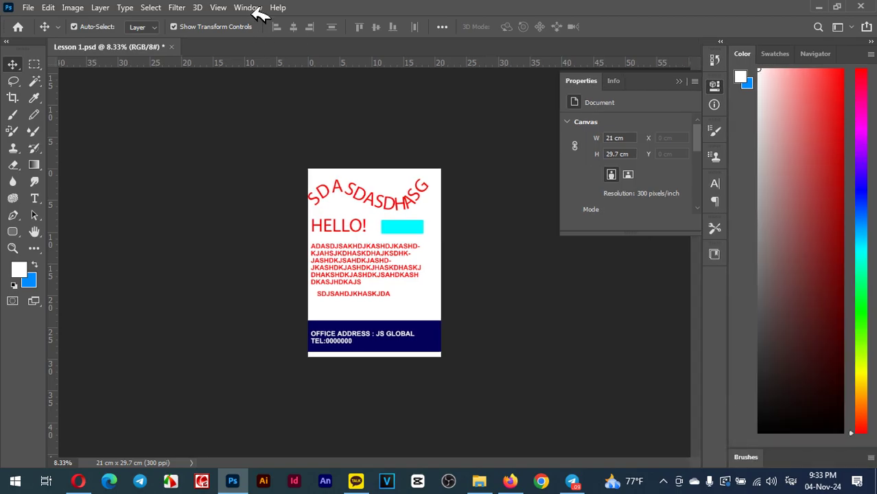
- Hide all tools and panels, and show only the Layers panel
key(Tab)
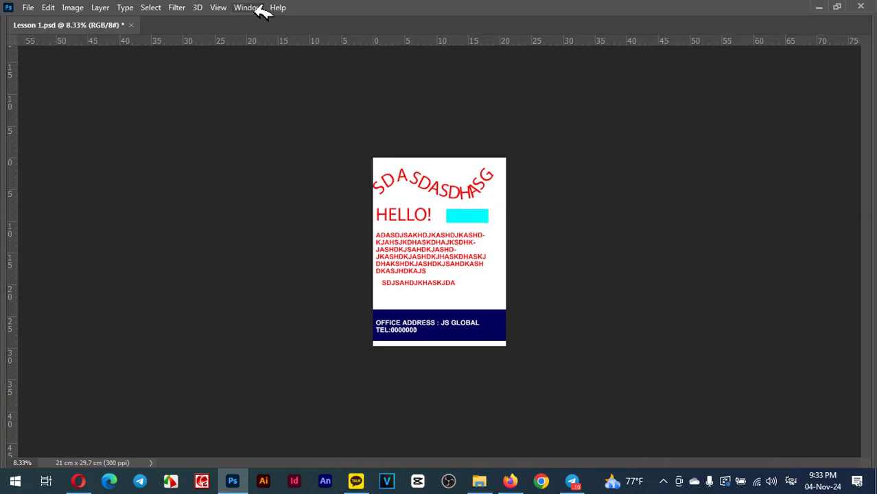
key(Tab)
key(Tab)
click(248, 7)
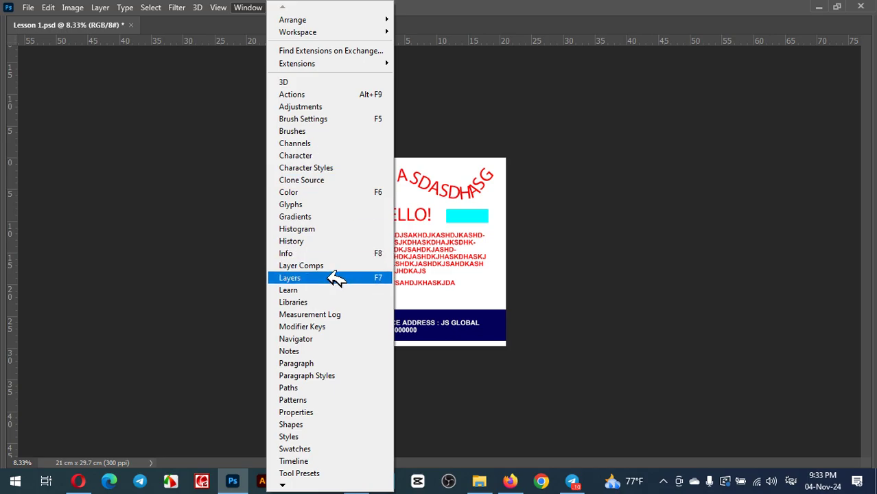
click(336, 277)
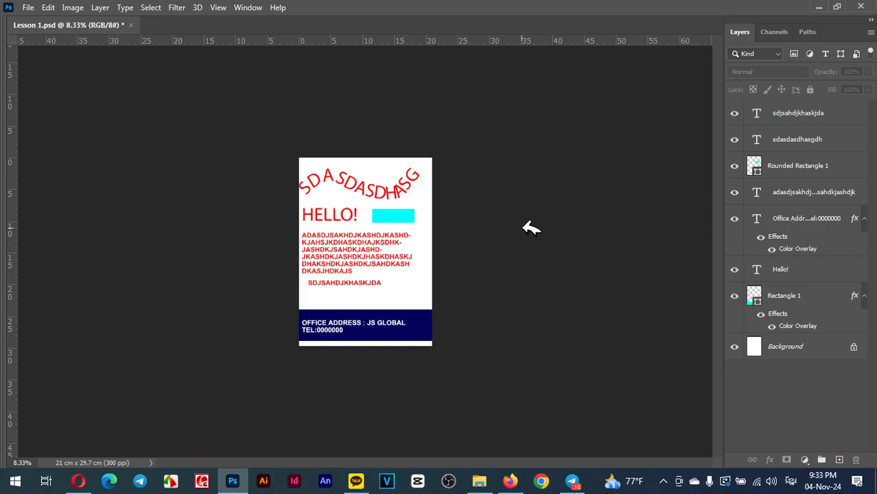
- Zoom in and out of the flyer repeatedly to examine its layout at different magnifications, ending at 33.3%
scroll(421, 204, up, 5)
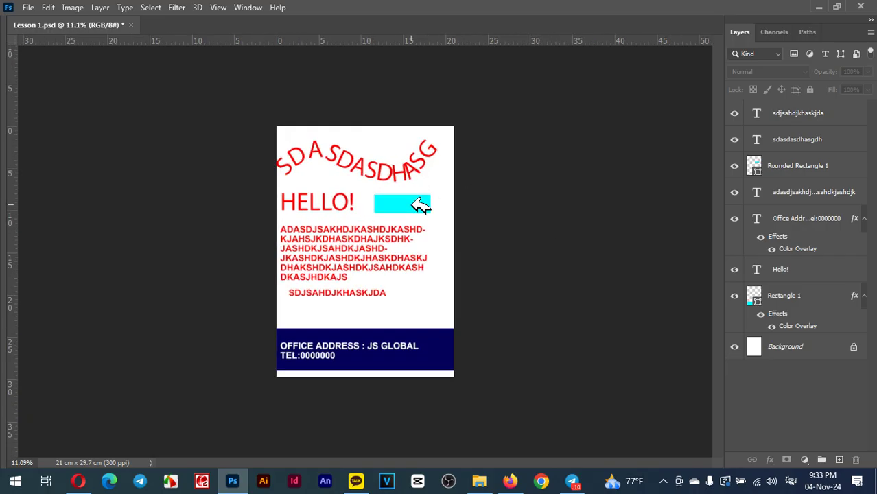
scroll(420, 204, down, 4)
scroll(421, 204, up, 3)
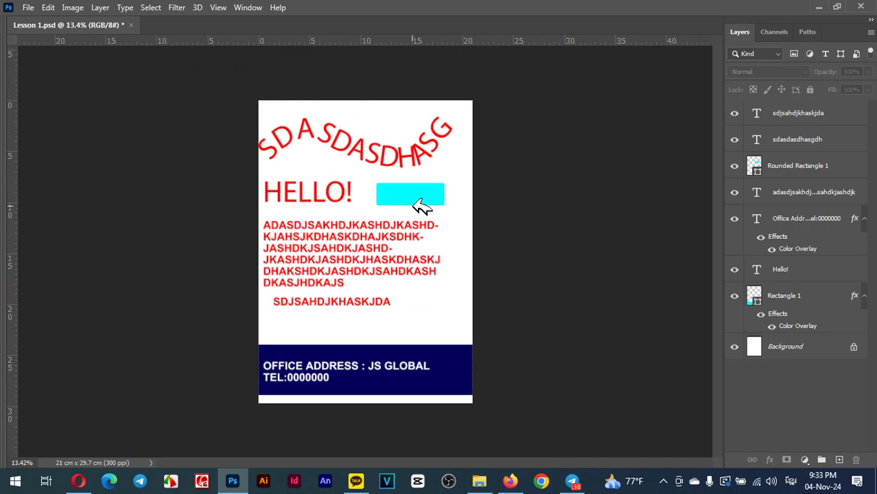
scroll(421, 204, down, 3)
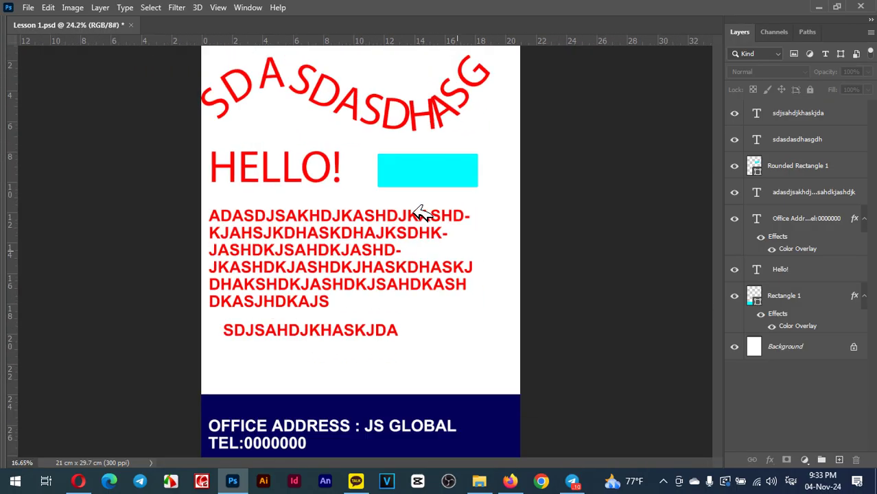
scroll(425, 223, up, 1)
scroll(425, 223, down, 1)
scroll(422, 221, down, 1)
scroll(423, 221, up, 1)
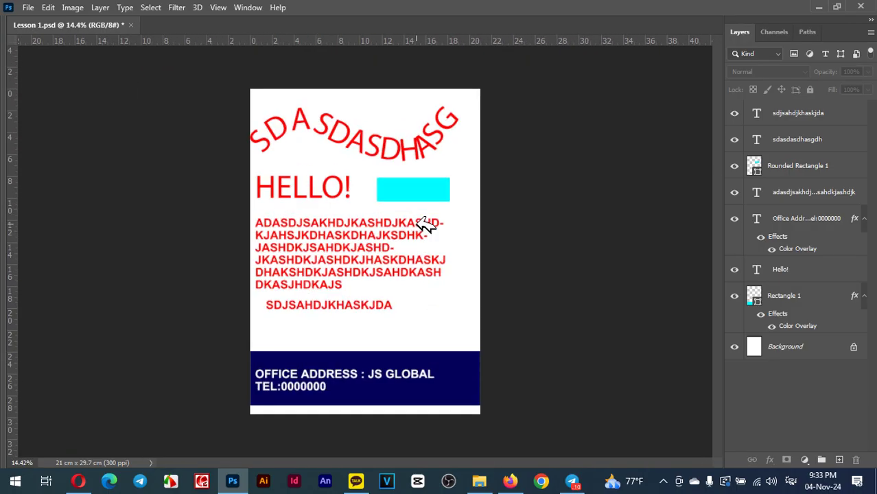
scroll(425, 246, up, 2)
scroll(429, 247, down, 2)
scroll(429, 247, up, 2)
scroll(429, 252, down, 1)
scroll(440, 251, up, 1)
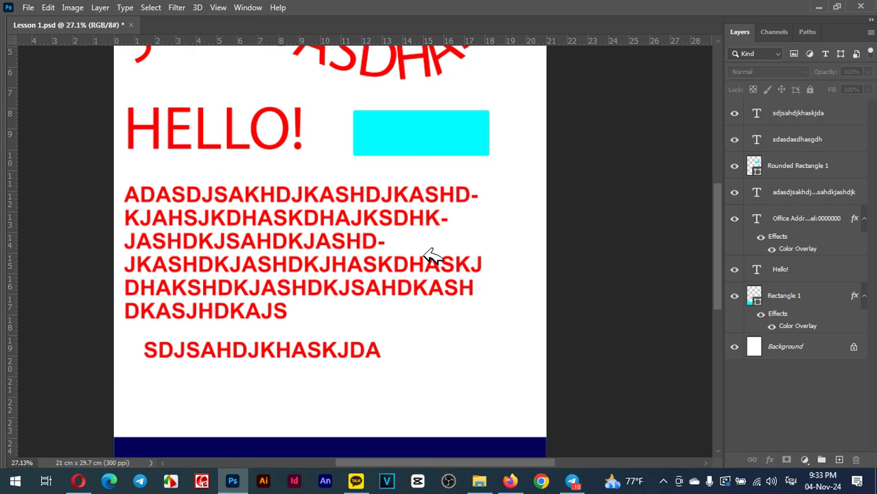
scroll(478, 243, down, 1)
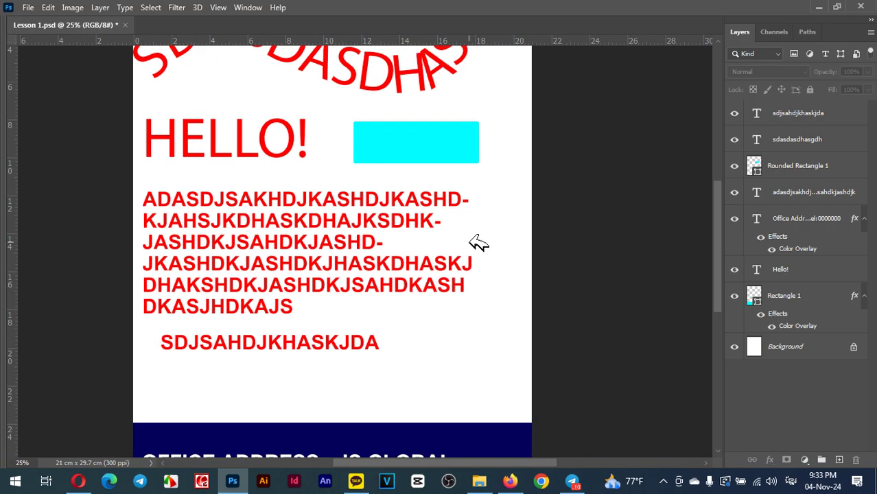
scroll(478, 243, up, 1)
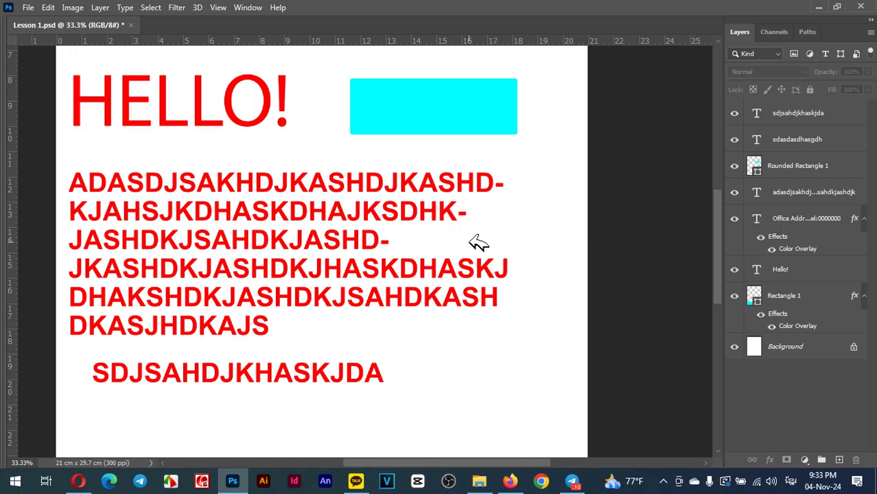
- Select the text and shape layers one after another to match each to its flyer element, ending with the body paragraph
click(806, 173)
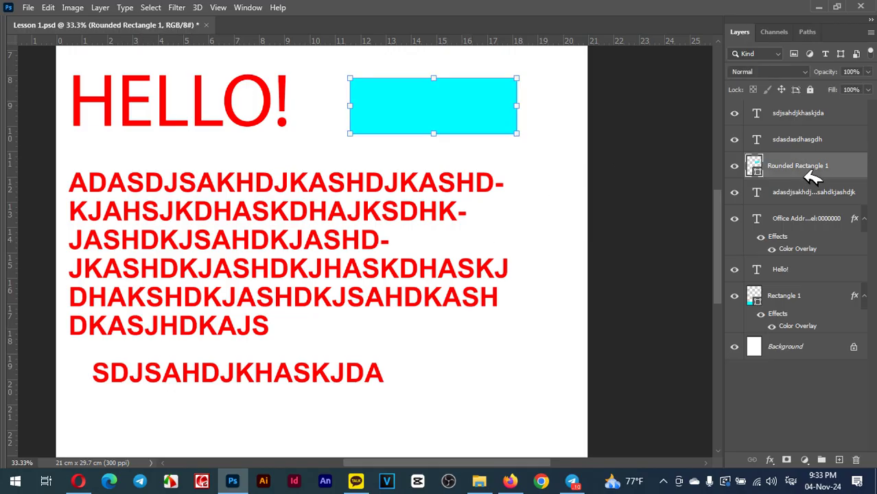
click(809, 197)
click(810, 223)
click(816, 269)
click(796, 298)
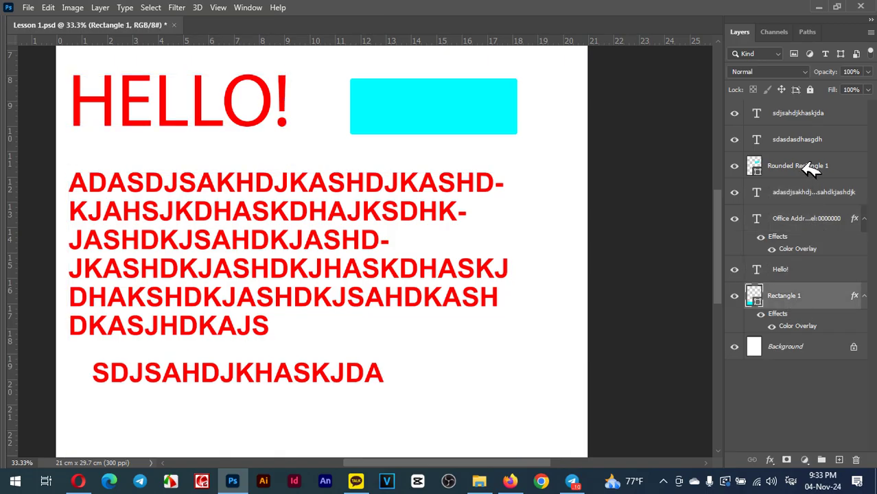
click(812, 170)
click(807, 114)
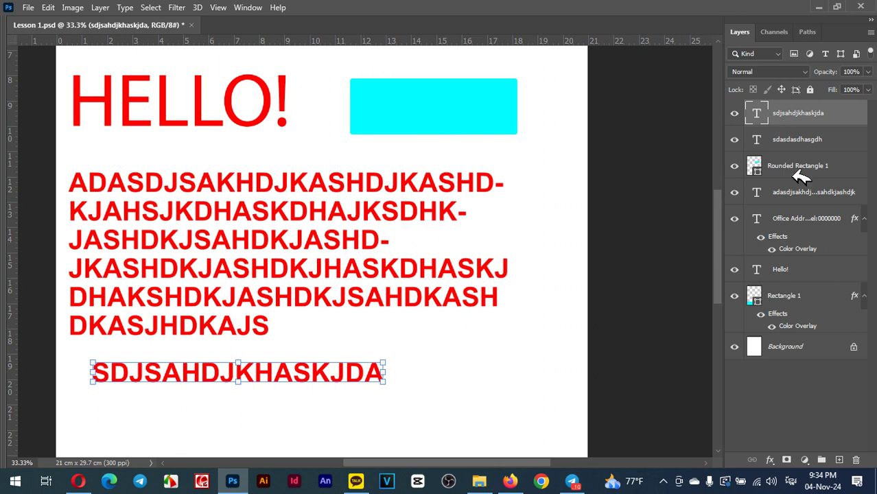
click(367, 209)
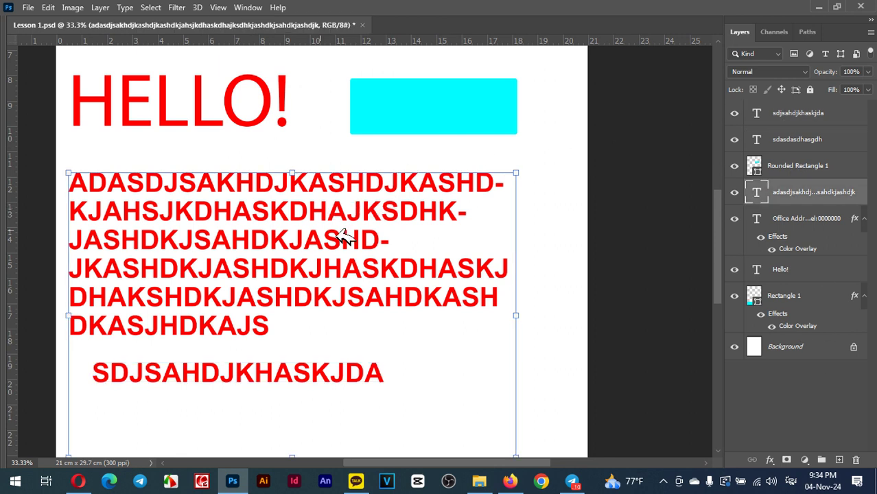
- Show all tools and panels again, and recolour the letters ASKDH in the paragraph's second line blue with the Type tool
scroll(369, 216, down, 1)
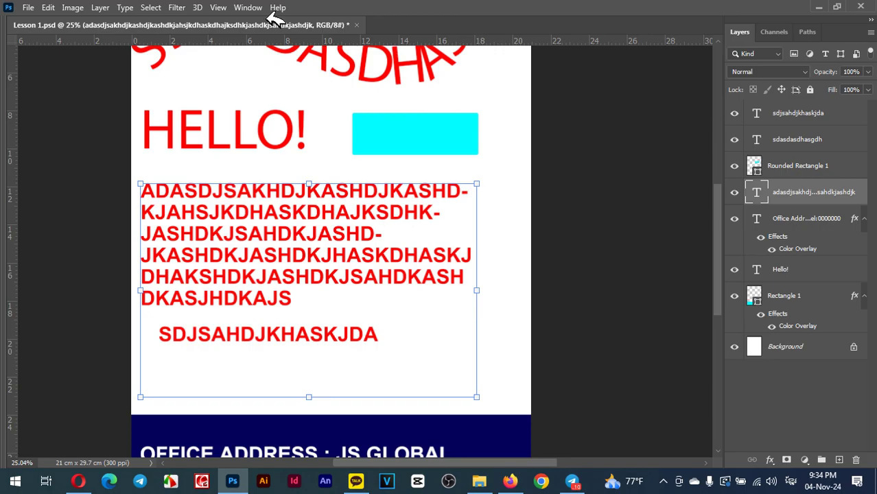
key(Tab)
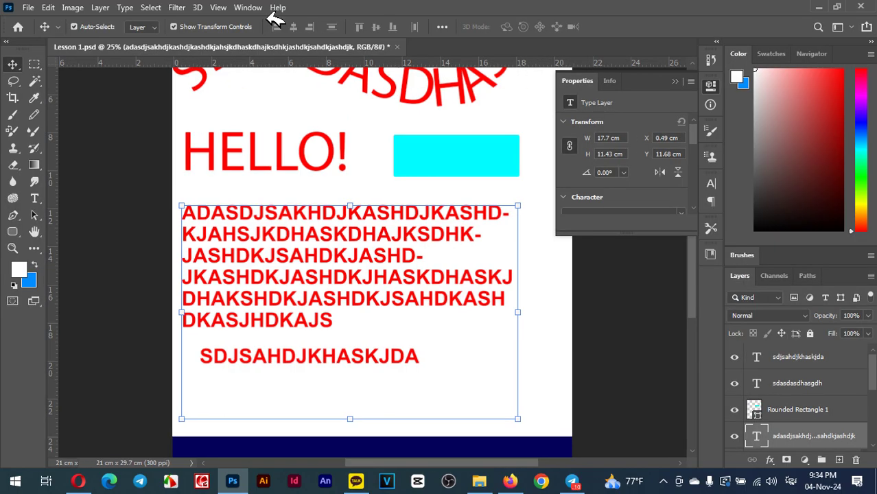
click(35, 199)
drag(379, 234, 305, 234)
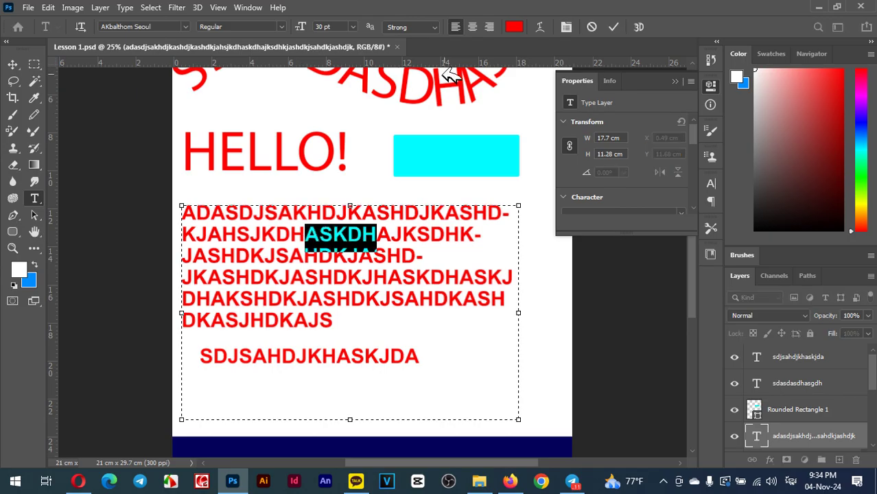
click(514, 27)
drag(642, 204, 646, 219)
click(616, 180)
click(740, 162)
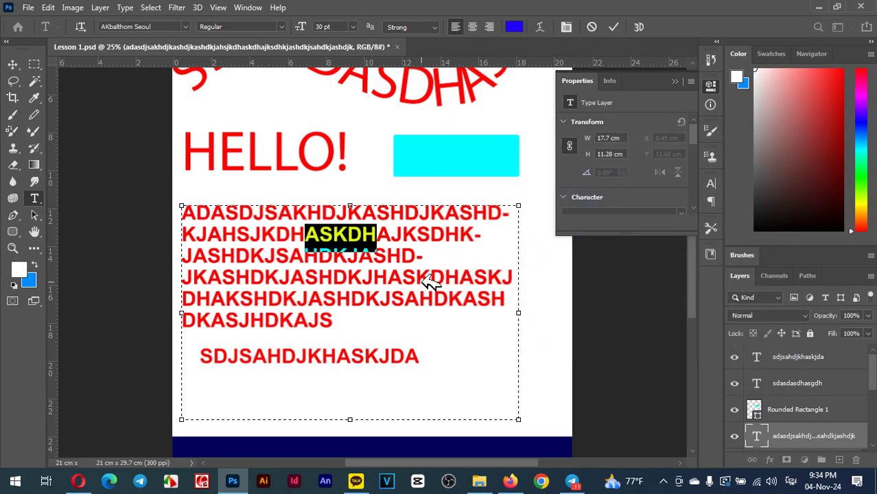
- Recolour the letters SHDKJHA in the paragraph's fourth line bright green (48ff00)
drag(408, 278, 304, 278)
click(514, 26)
click(635, 283)
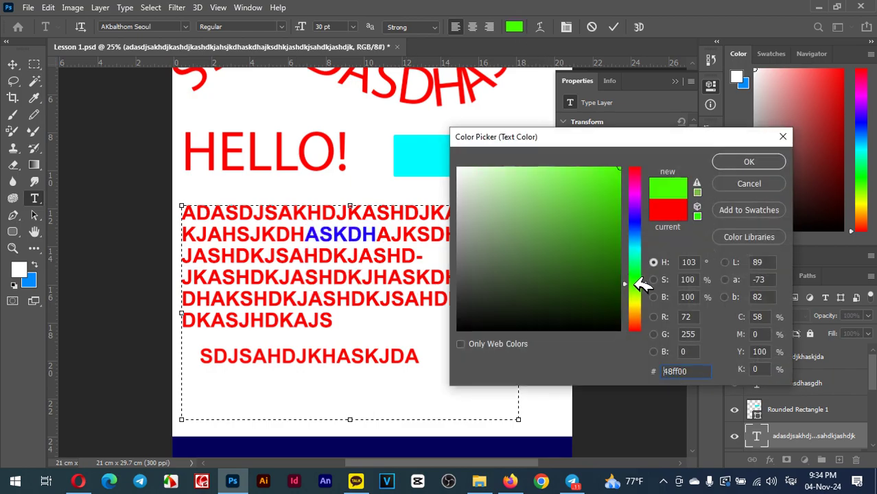
click(749, 161)
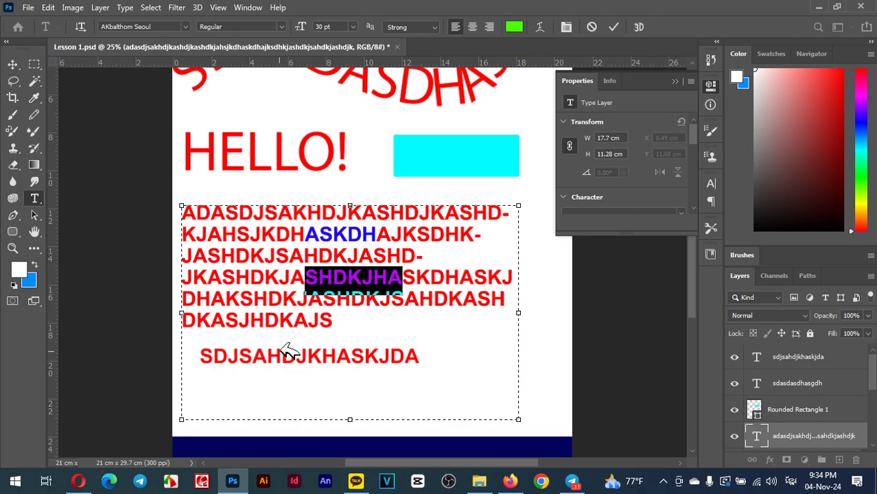
- Recolour the letters SJHD in the paragraph's last line magenta, and return to the Move tool
click(282, 320)
drag(280, 321, 224, 320)
click(514, 27)
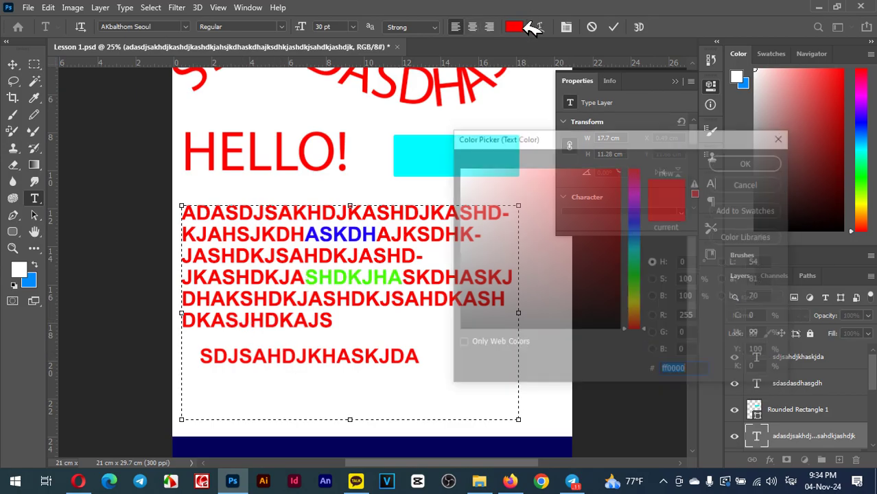
mouse_move(648, 192)
mouse_down()
mouse_move(647, 214)
mouse_move(647, 192)
mouse_up()
click(748, 161)
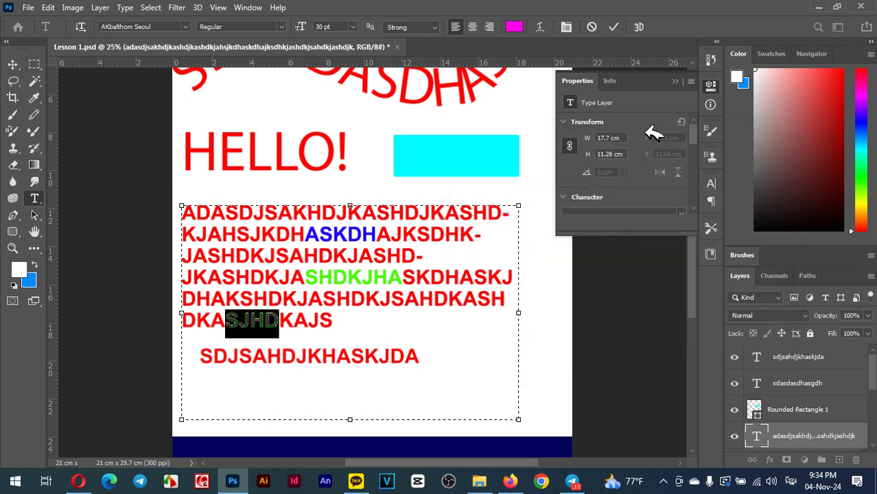
click(19, 63)
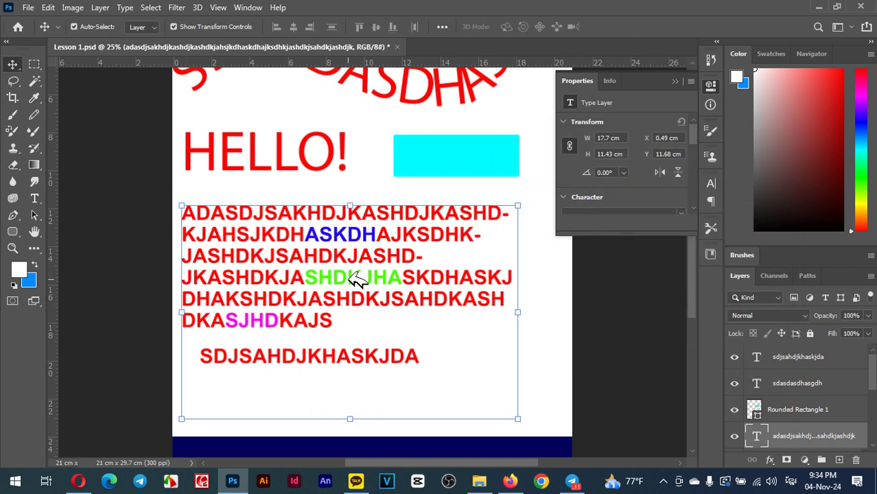
- Move the body paragraph to about X 0.73 cm, Y 10.56 cm, turning Auto-Select off along the way
mouse_move(428, 237)
mouse_down()
mouse_move(467, 235)
mouse_move(441, 231)
mouse_up()
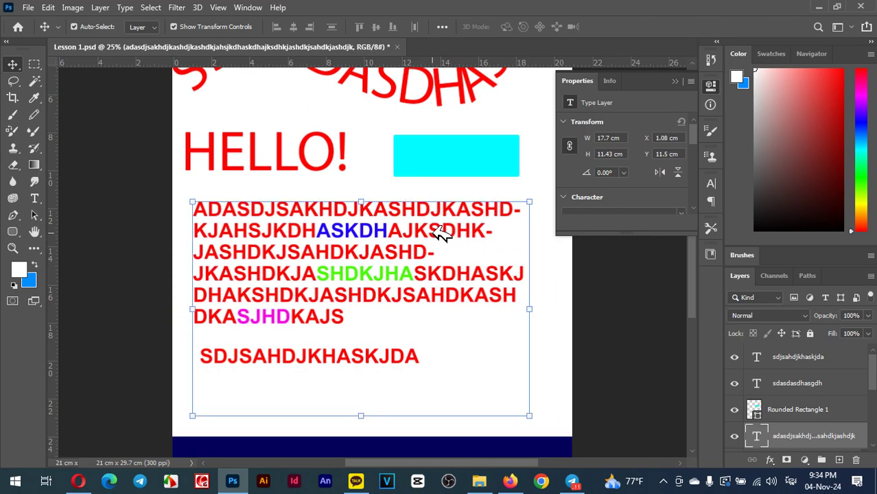
click(74, 26)
drag(315, 207, 304, 140)
scroll(382, 171, down, 1)
scroll(376, 168, down, 2)
drag(406, 396, 412, 387)
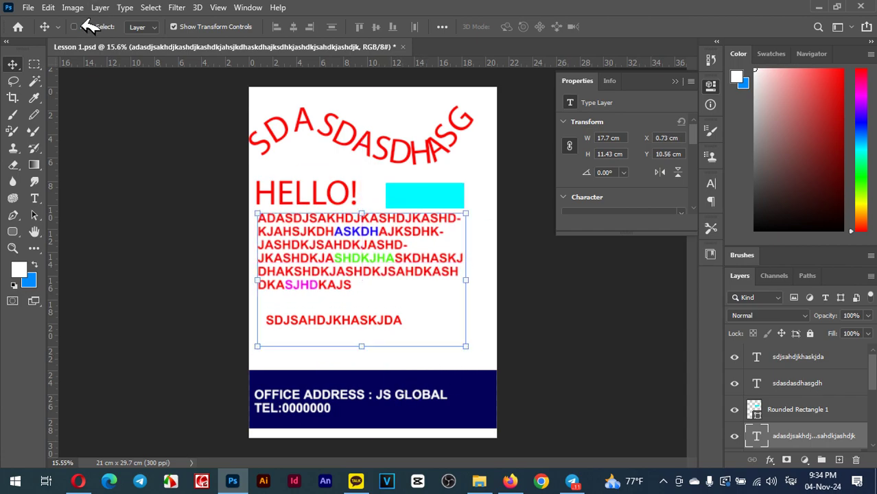
- Turn on Auto-Select and shift the office address right, the curved heading down and right, and the HELLO! text slightly up
click(97, 25)
drag(394, 394, 403, 394)
drag(347, 122, 357, 128)
drag(365, 193, 369, 183)
- Turn off Auto-Select and Show Transform Controls, and move the HELLO! text to about X 0.75 cm, Y 6.22 cm
click(77, 25)
mouse_move(389, 386)
mouse_down()
mouse_move(391, 359)
mouse_move(395, 398)
mouse_up()
drag(339, 254, 357, 265)
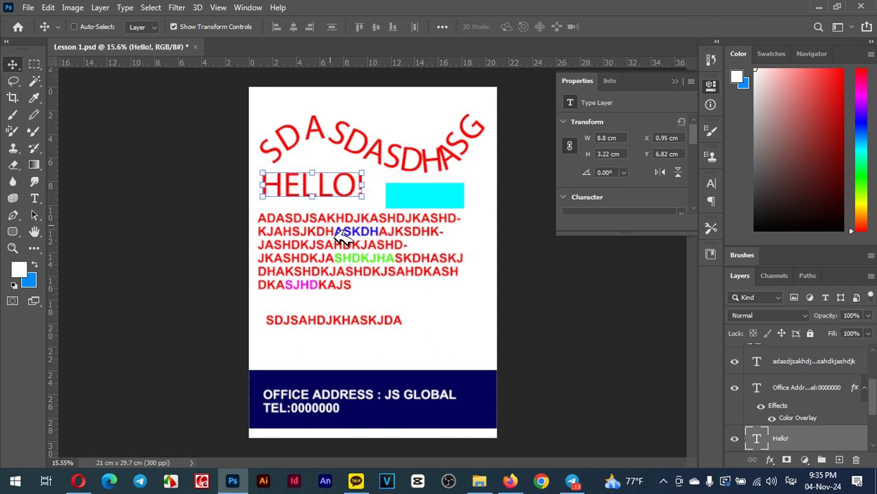
click(174, 27)
drag(374, 271, 378, 269)
drag(427, 394, 416, 359)
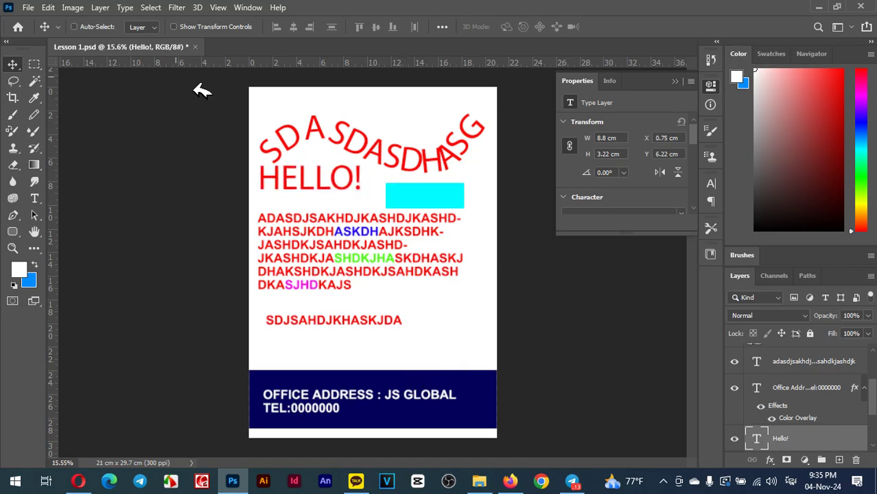
- Turn Auto-Select back on, nudge the body paragraph left, and show transform controls around the selected cyan rectangle
click(74, 26)
mouse_move(388, 248)
mouse_down()
mouse_move(374, 260)
mouse_move(383, 248)
mouse_up()
click(418, 191)
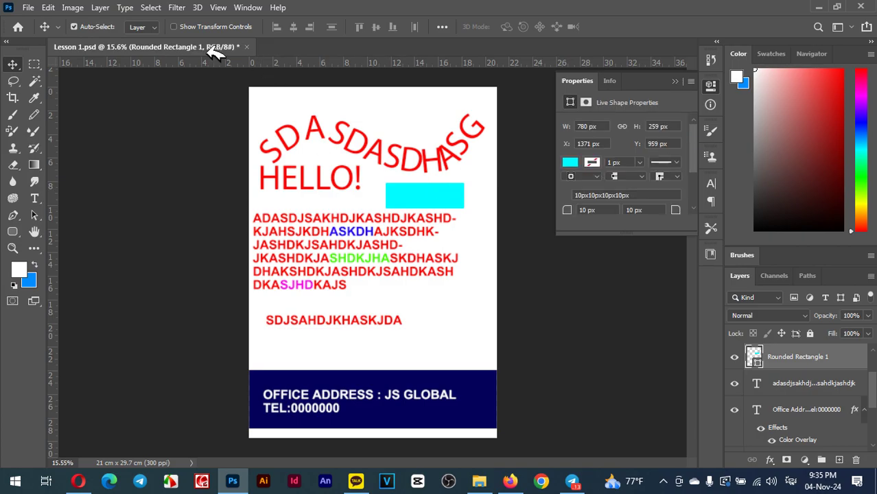
click(175, 26)
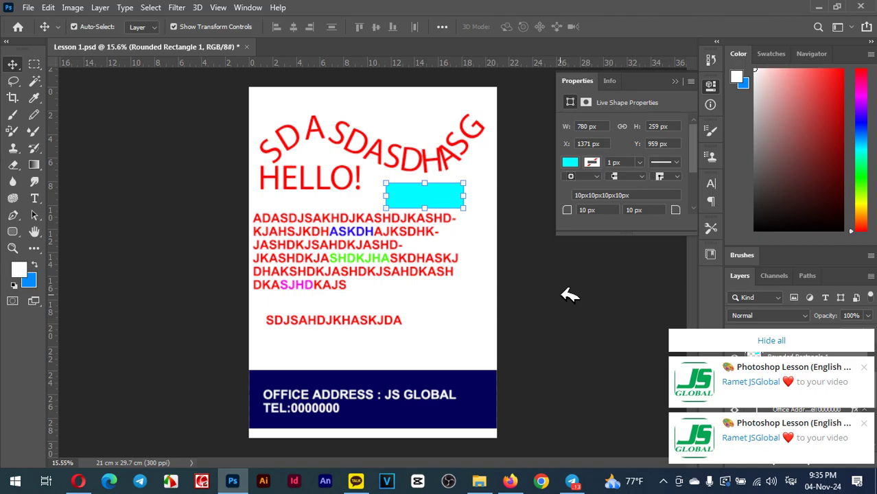
- Lower the body paragraph, move the short line below it to about X 0.81 cm, Y 20.27 cm, and raise the curved heading to about Y 1.02 cm
drag(417, 265, 424, 275)
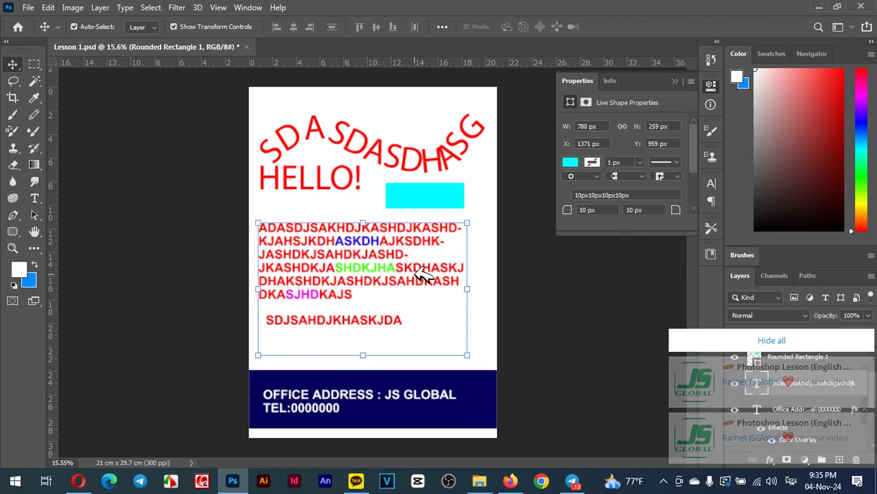
drag(398, 319, 393, 325)
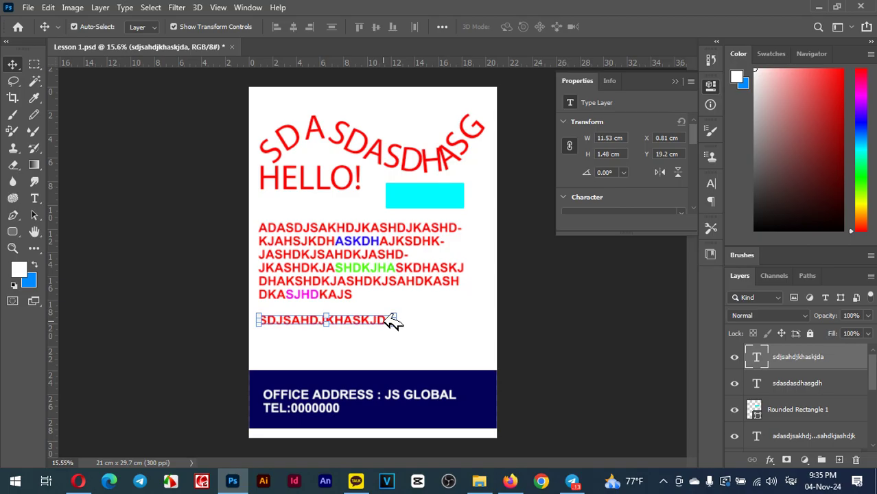
drag(393, 323, 391, 336)
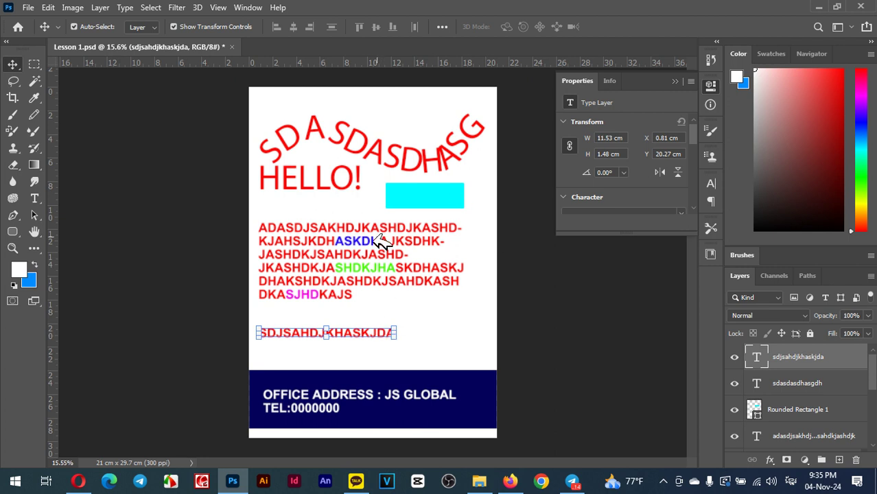
click(378, 143)
drag(382, 146, 383, 140)
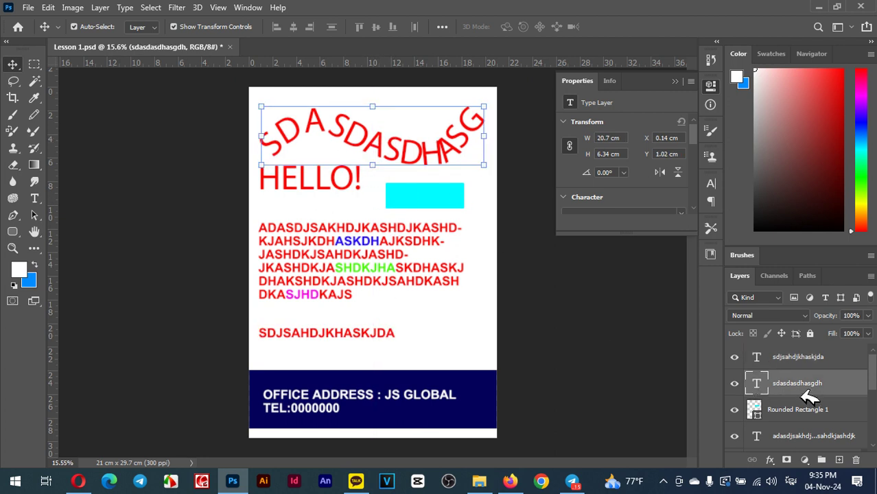
- Select layers one by one in the Layers panel to check which flyer element each represents
click(810, 410)
click(812, 358)
click(812, 410)
scroll(813, 402, down, 2)
click(811, 389)
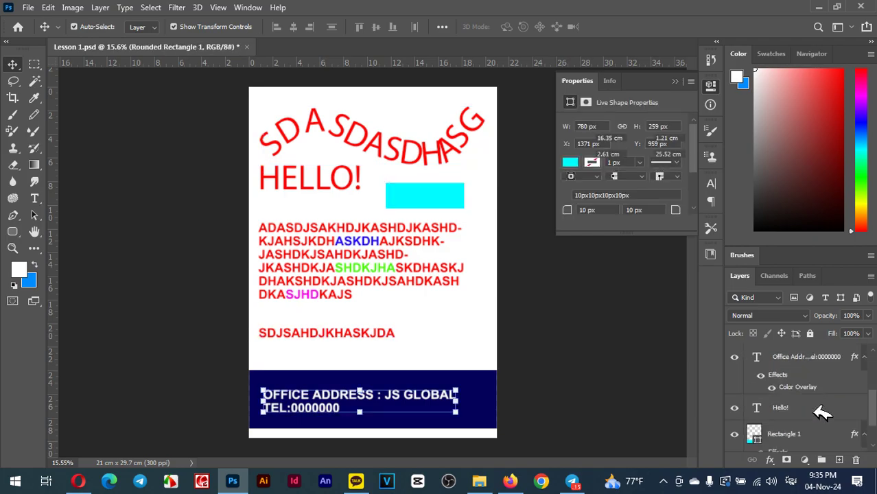
click(814, 407)
scroll(817, 411, down, 2)
- Move the navy footer rectangle down so it sits flush with the page's lower edge
click(442, 399)
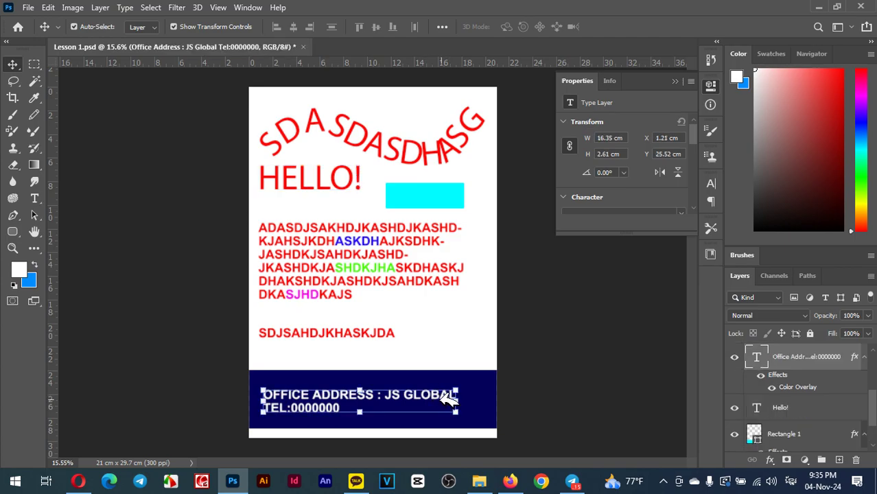
mouse_move(502, 370)
mouse_down()
mouse_move(505, 358)
mouse_move(517, 367)
mouse_move(506, 384)
mouse_up()
- Select the whole footer address text for editing and bring up the paragraph and character formatting settings
click(434, 397)
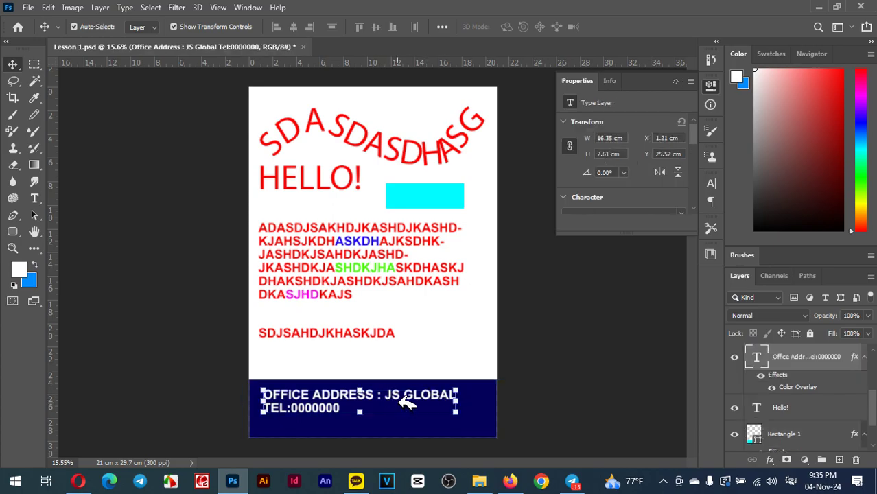
key(t)
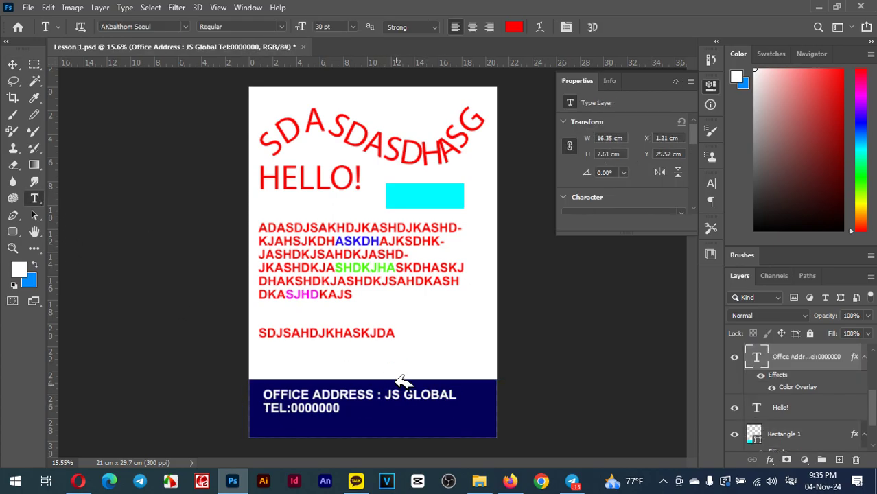
click(415, 400)
drag(358, 413, 253, 399)
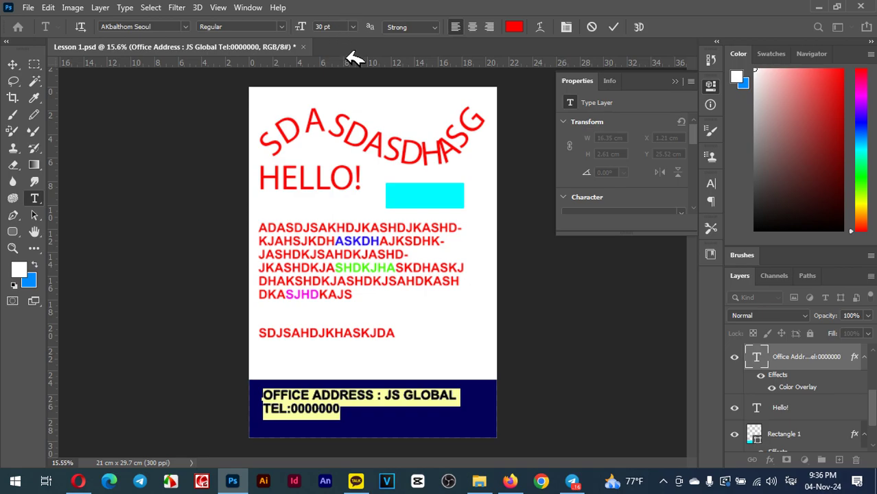
click(247, 7)
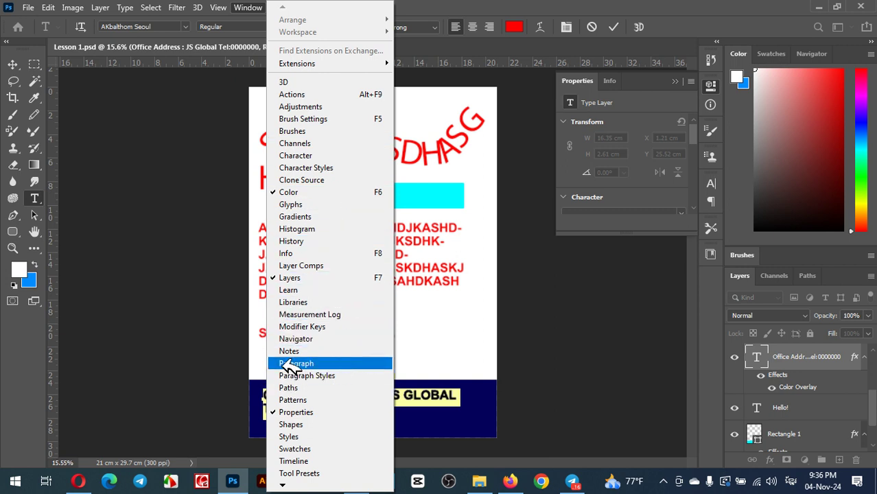
click(308, 364)
click(584, 178)
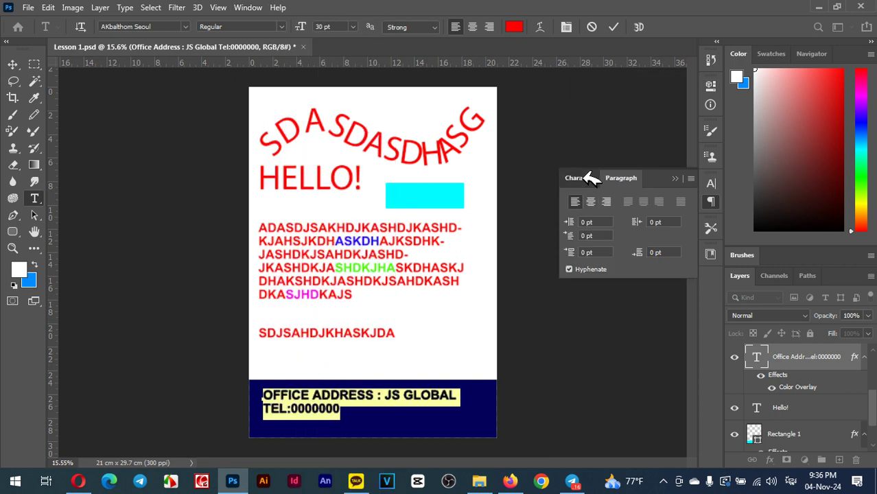
click(623, 178)
click(570, 180)
click(621, 178)
click(585, 177)
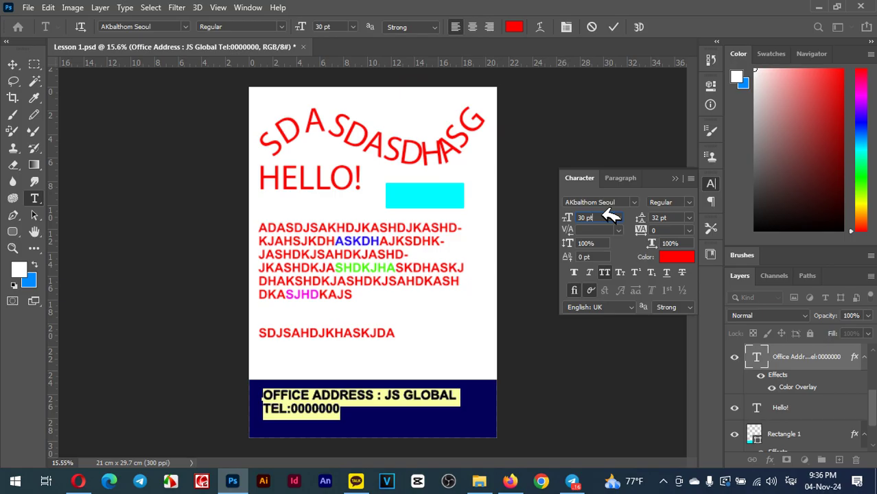
- Set the selected footer text to 24 pt and turn off All Caps
key(Down)
key(Down)
key(Down)
key(Down)
key(Down)
key(Down)
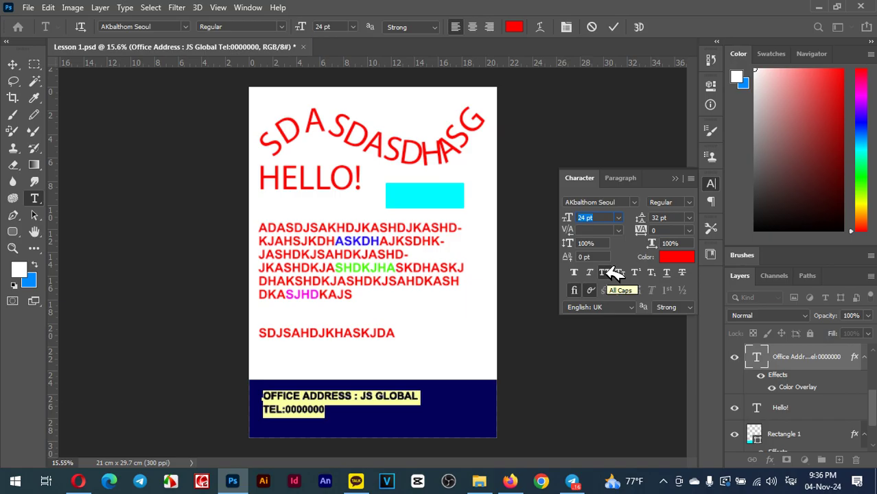
click(607, 271)
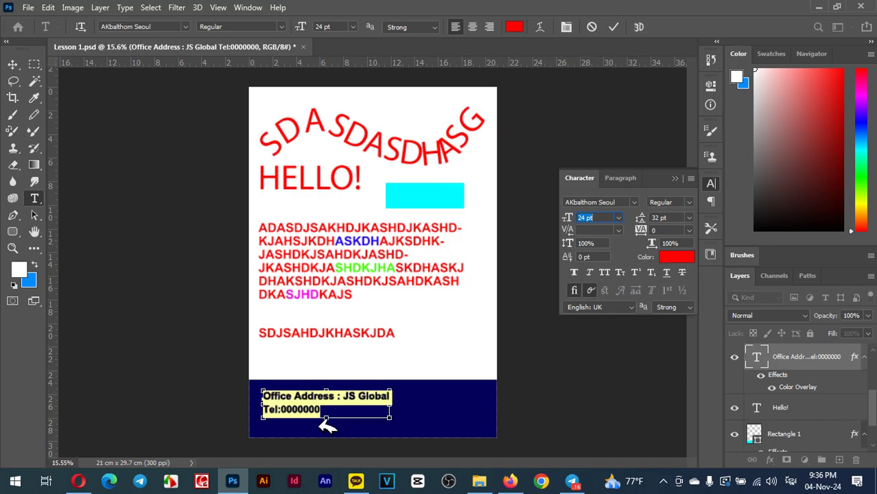
click(340, 417)
- Try Faux Bold and Faux Italic in turn on the full footer text
scroll(332, 420, up, 4)
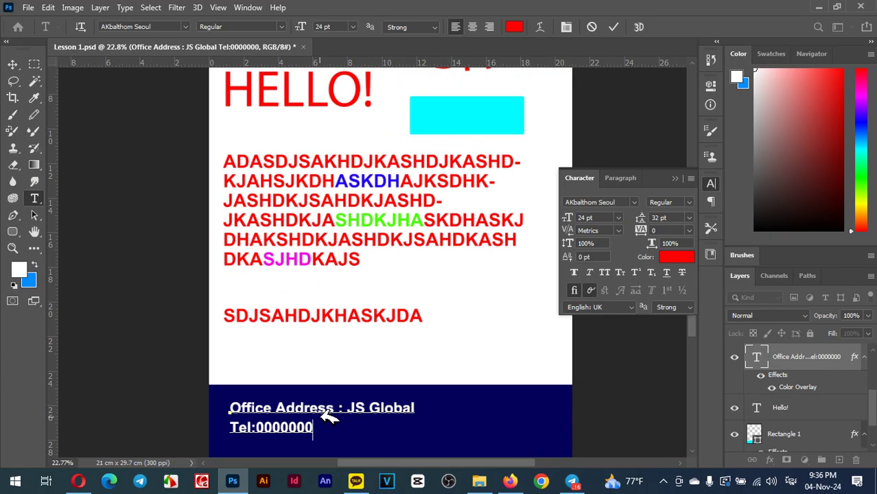
scroll(329, 415, down, 3)
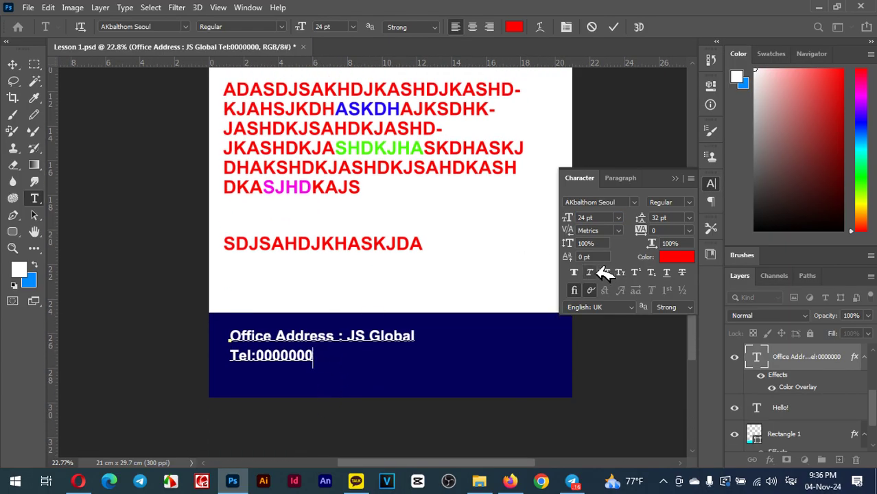
drag(317, 358, 230, 336)
click(580, 272)
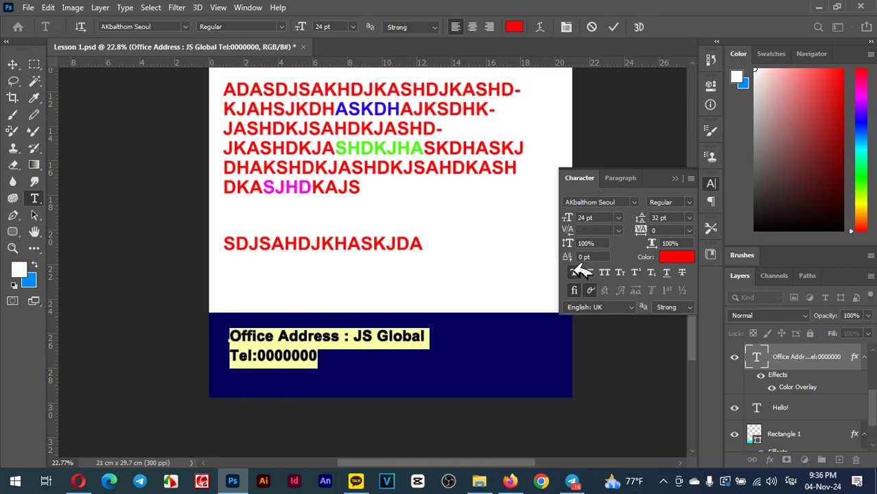
click(580, 272)
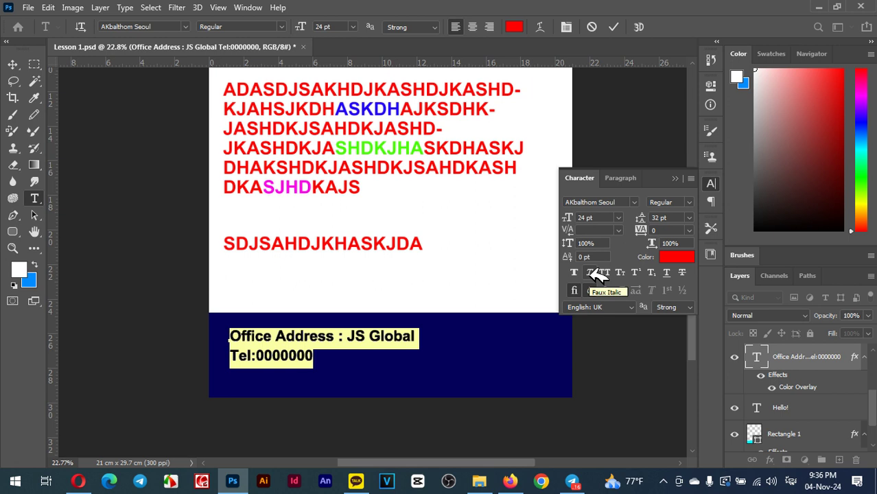
click(594, 272)
click(593, 272)
- Toggle All Caps repeatedly on the selected footer text to compare the letter cases
click(604, 272)
click(605, 269)
click(604, 268)
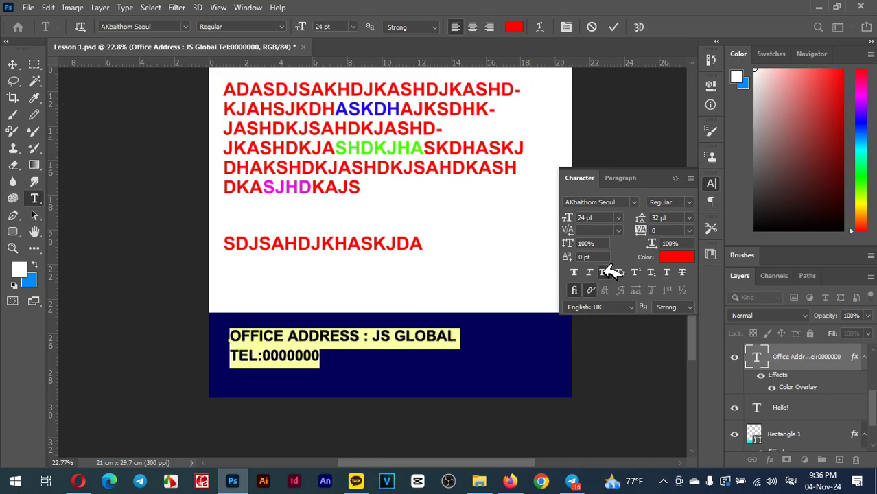
click(605, 268)
click(605, 268)
click(605, 269)
click(604, 269)
click(604, 268)
- Apply Small Caps to the selected footer text and briefly test Superscript on it
click(620, 271)
click(620, 271)
click(620, 271)
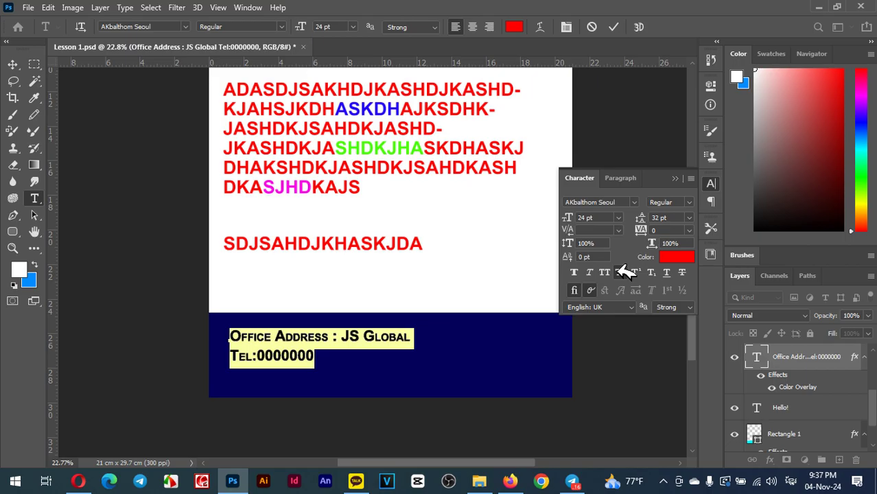
click(621, 271)
click(621, 272)
click(637, 272)
click(638, 272)
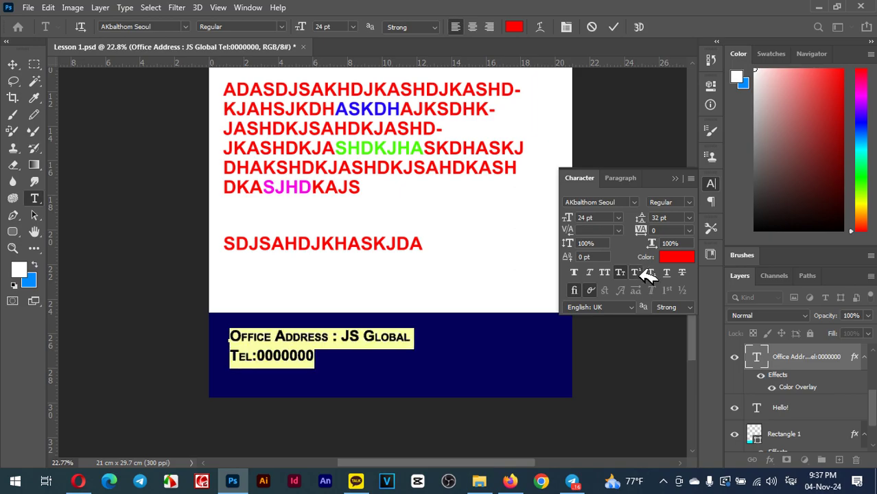
- Reselect both footer lines and apply Faux Bold to them
click(410, 336)
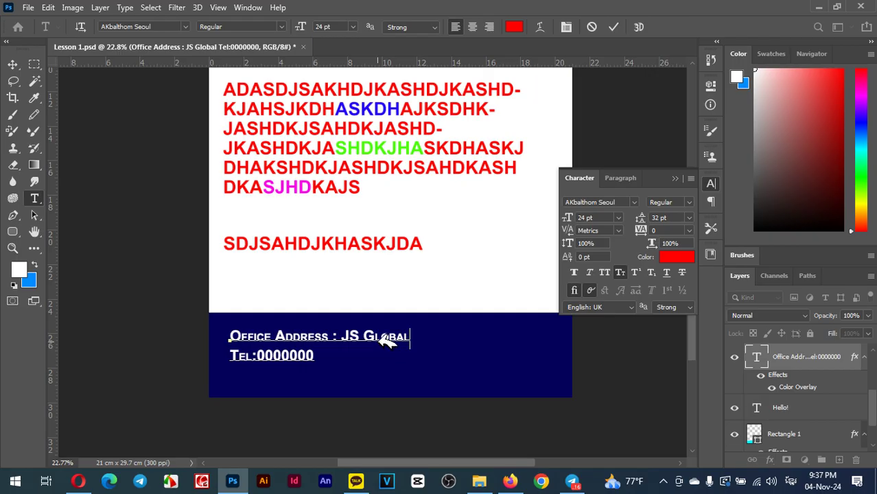
drag(314, 356, 229, 335)
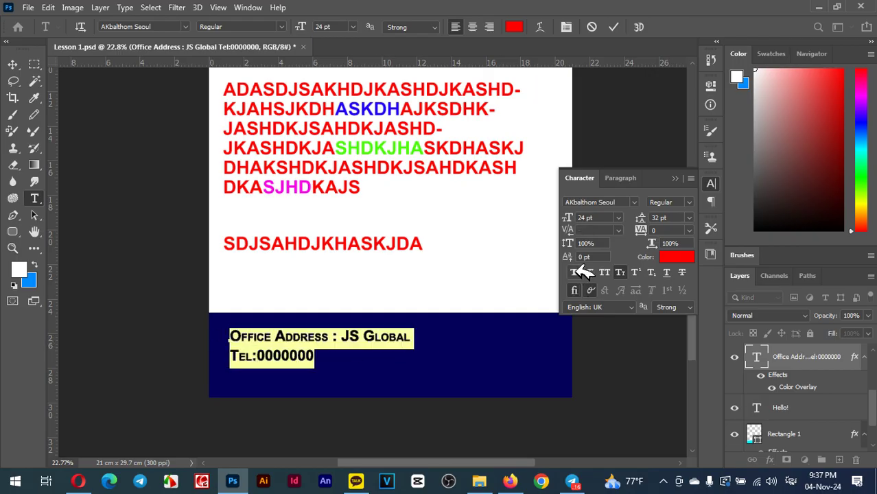
click(578, 273)
click(435, 337)
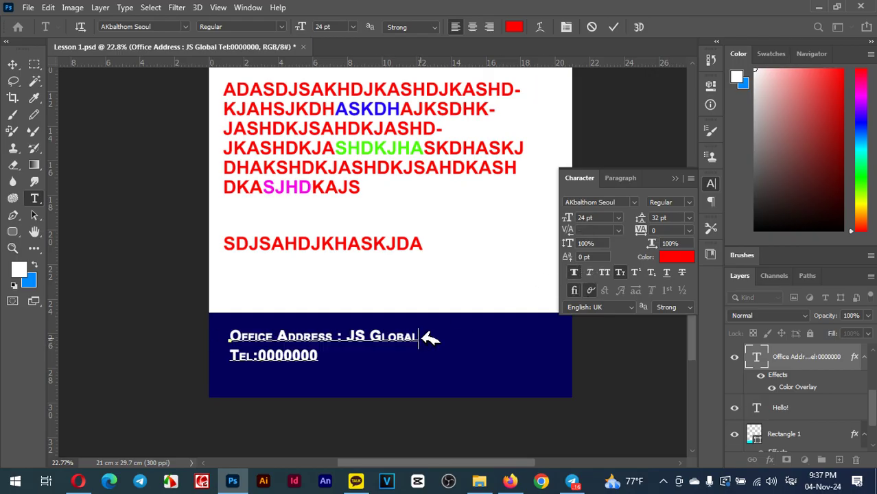
- Add a 2 right after "JS Global" in the footer and format that digit as Superscript
double_click(431, 337)
click(440, 340)
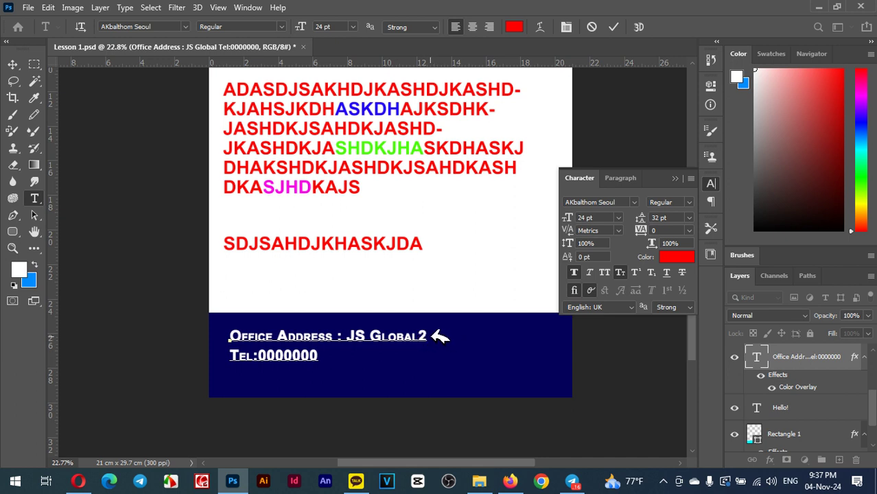
click(656, 273)
click(655, 272)
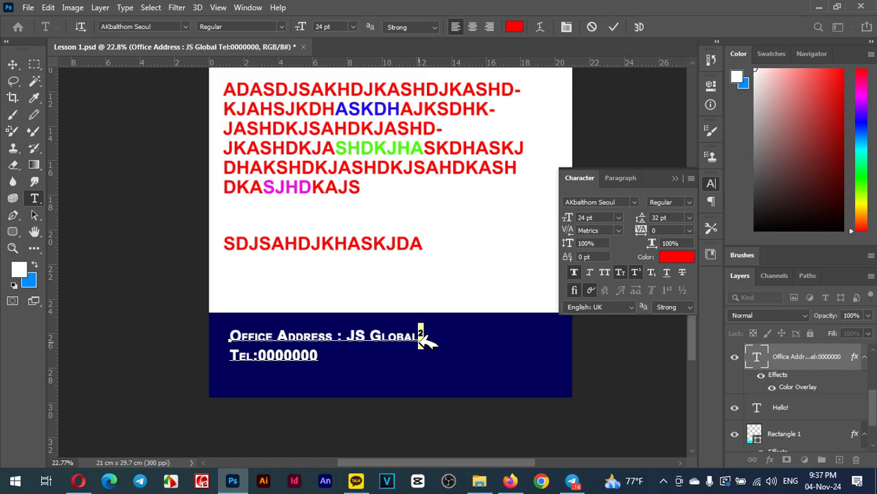
- Try Underline and Strikethrough on the footer's first line
drag(426, 337, 216, 343)
click(672, 268)
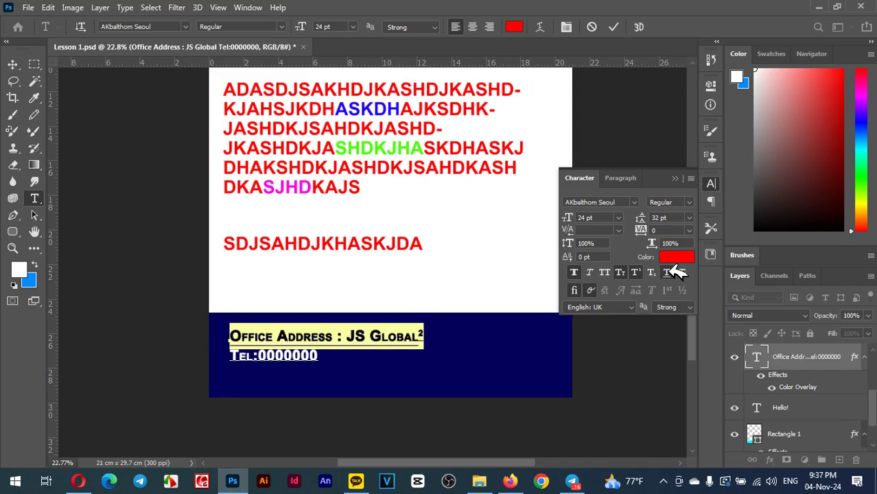
click(672, 269)
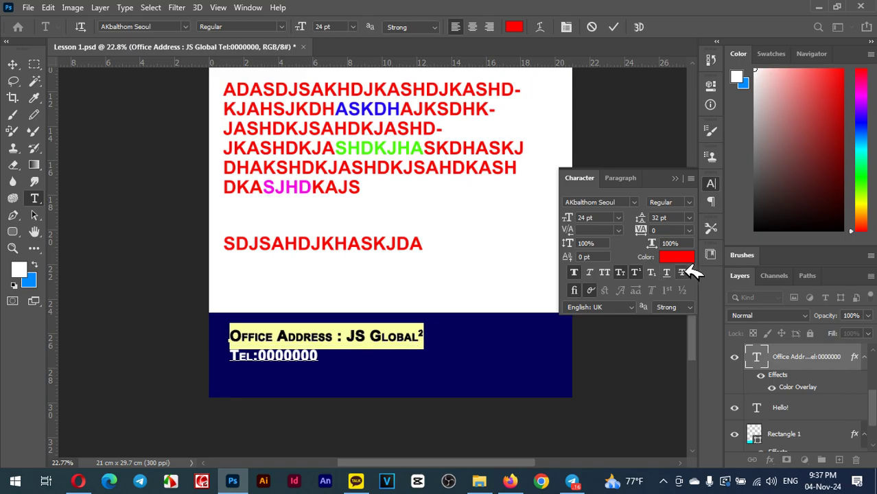
click(682, 272)
click(666, 272)
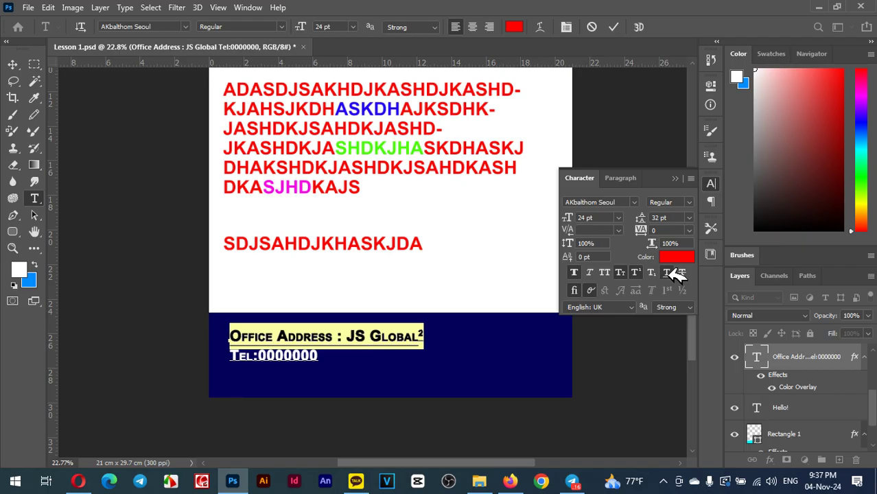
click(672, 272)
- Commit the text edit and draw a thin cyan rectangle about 1351 px by 17 px directly beneath the line SDJSAHDJKHASKJDA
click(14, 65)
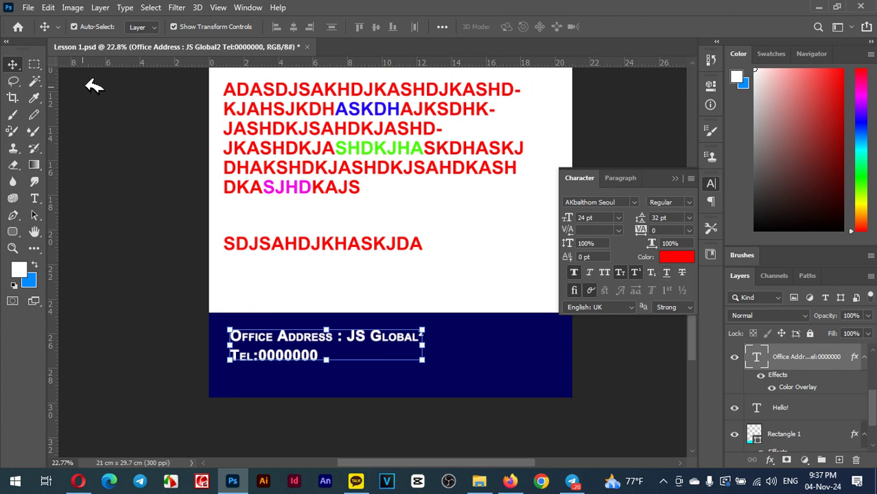
right_click(15, 231)
click(79, 232)
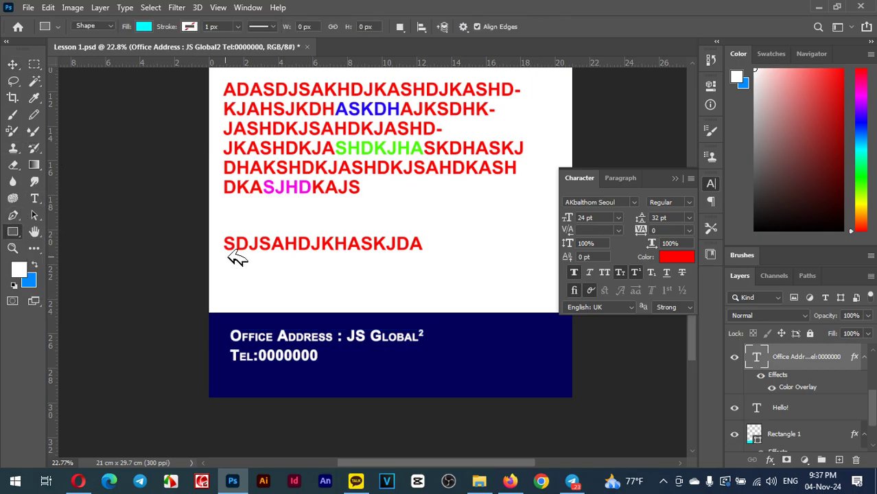
drag(224, 257, 423, 256)
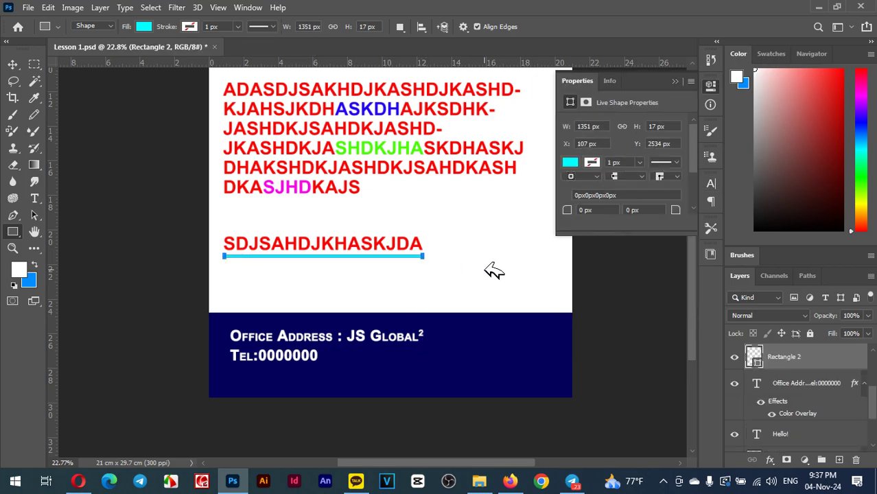
click(15, 61)
click(582, 276)
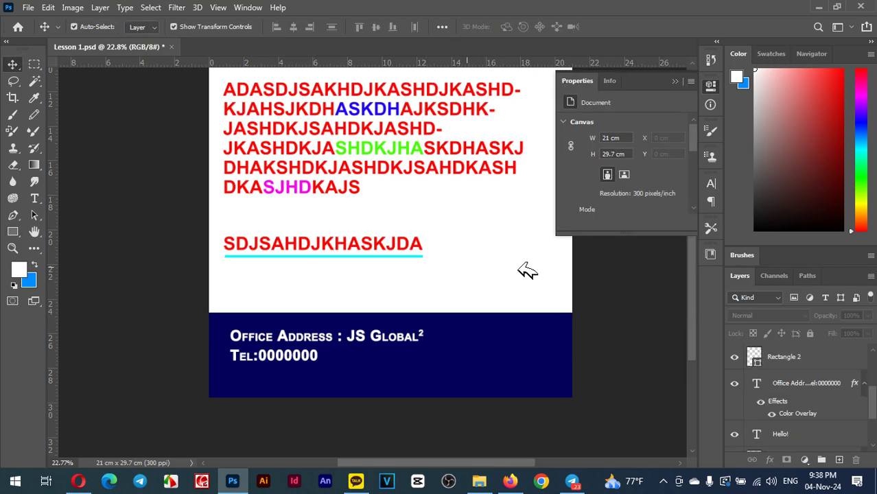
- Change the fill of the thin rectangle under the short text line to the recently used navy blue
scroll(388, 258, up, 4)
scroll(404, 258, up, 3)
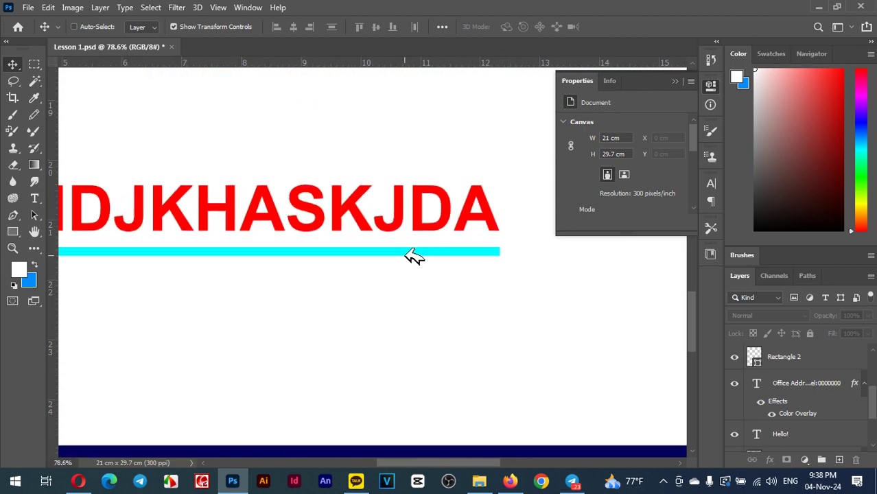
click(441, 249)
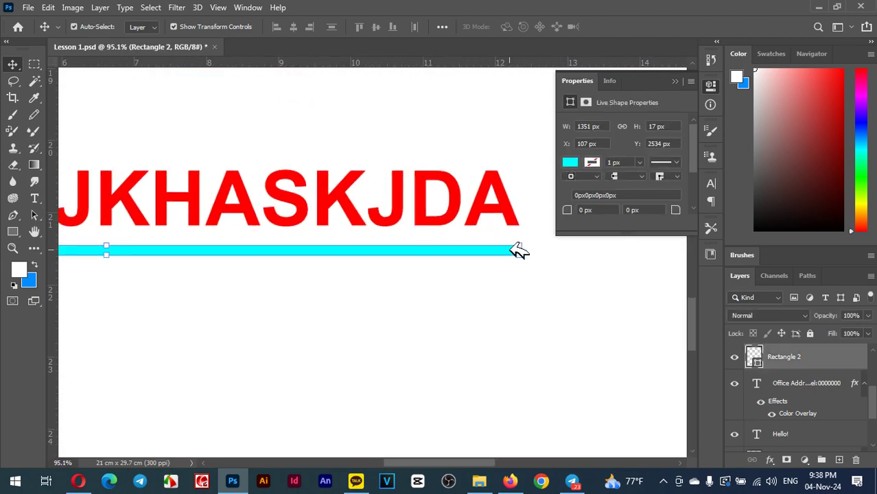
click(571, 162)
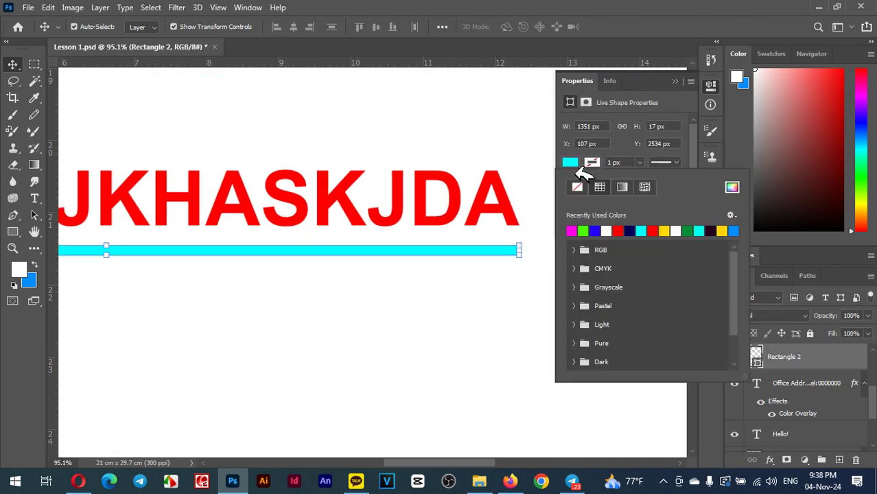
click(631, 230)
click(513, 250)
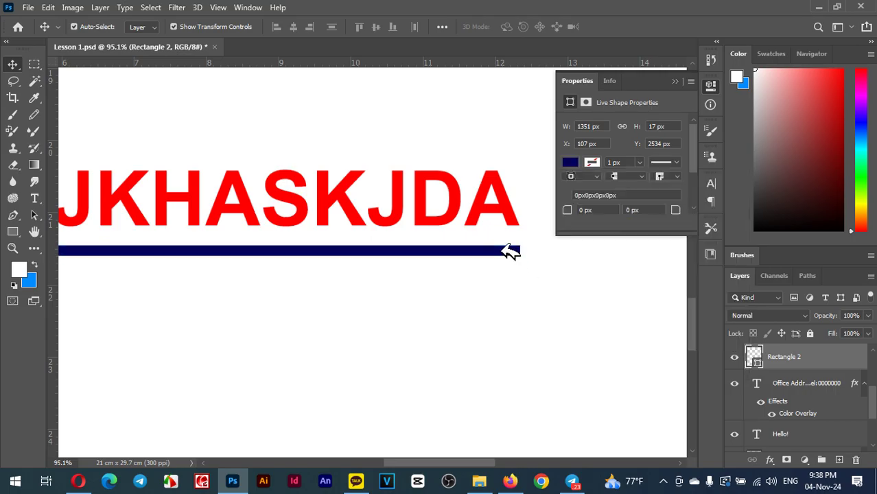
- Add a Color Overlay effect in dark red at 100% opacity to the thin underline rectangle
click(769, 459)
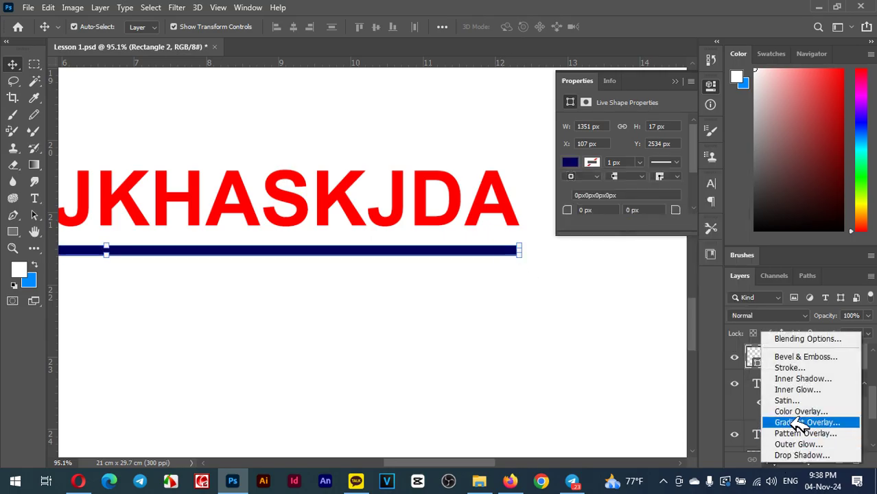
key(Escape)
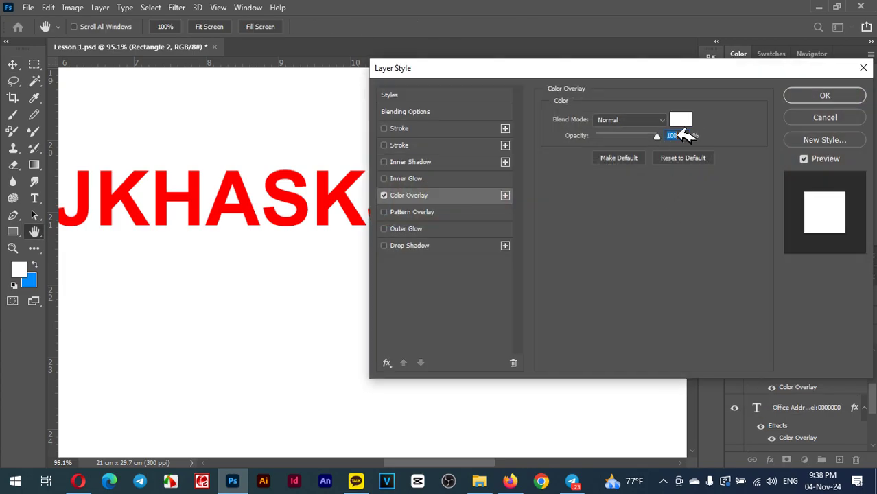
click(680, 120)
drag(589, 192, 621, 276)
click(736, 164)
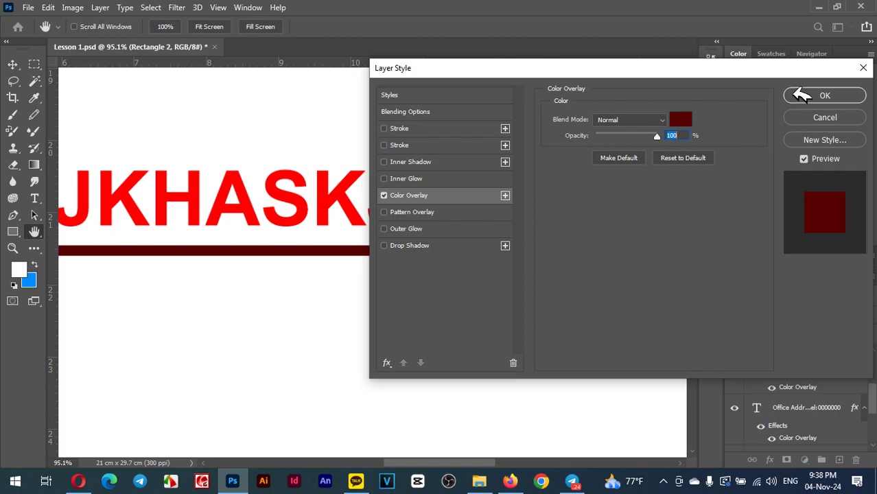
click(823, 95)
scroll(511, 231, down, 1)
scroll(512, 231, down, 5)
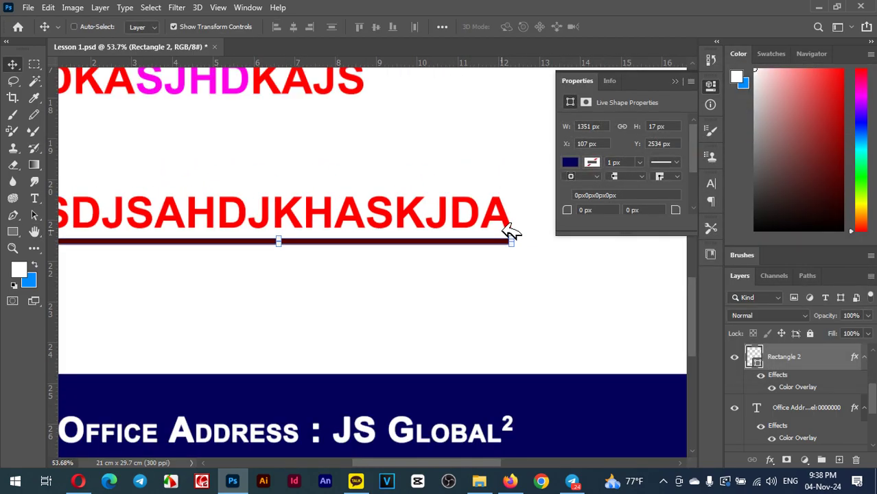
- Deselect the thin underline rectangle and examine its dark red overlay up close and within the whole page
scroll(435, 244, down, 2)
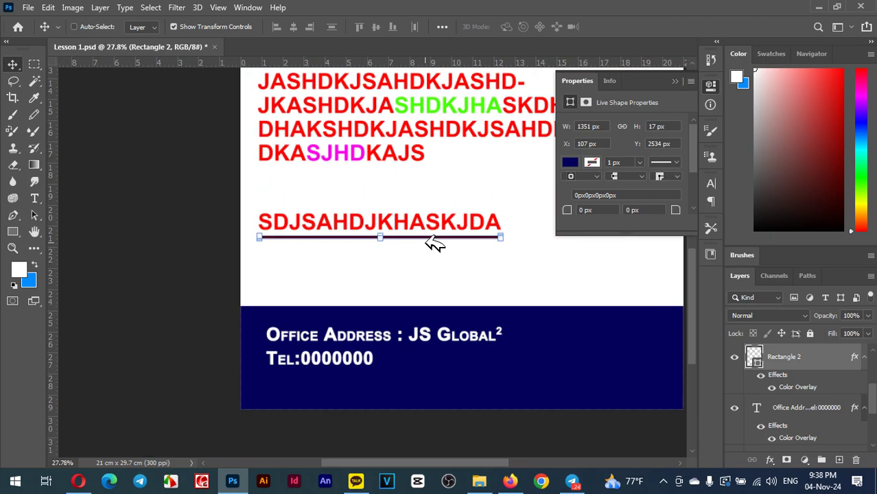
scroll(435, 244, up, 4)
ctrl+click(438, 251)
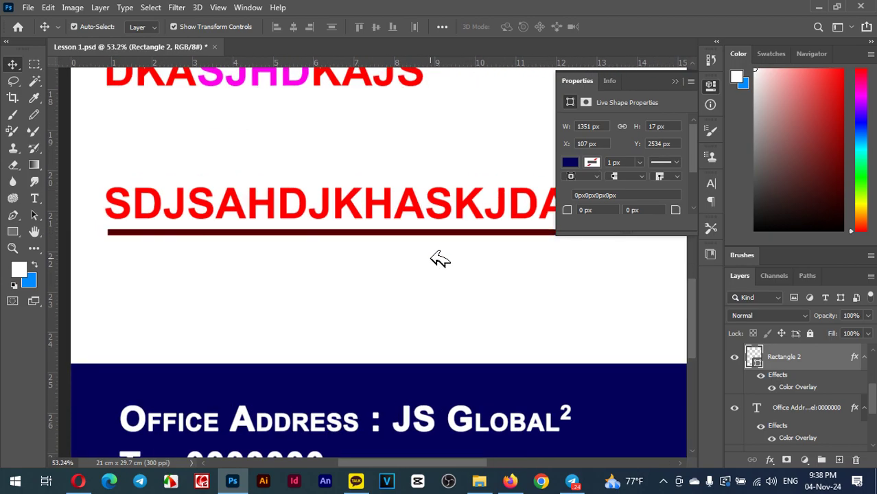
scroll(439, 258, down, 2)
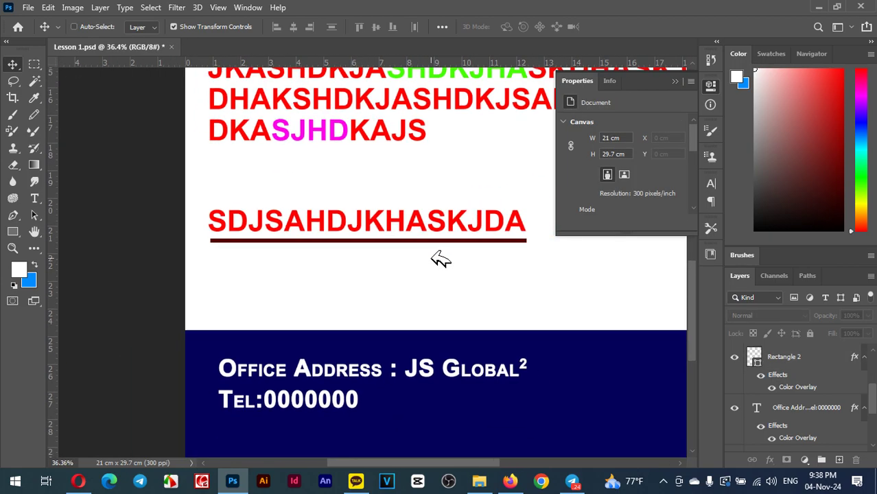
scroll(440, 257, up, 2)
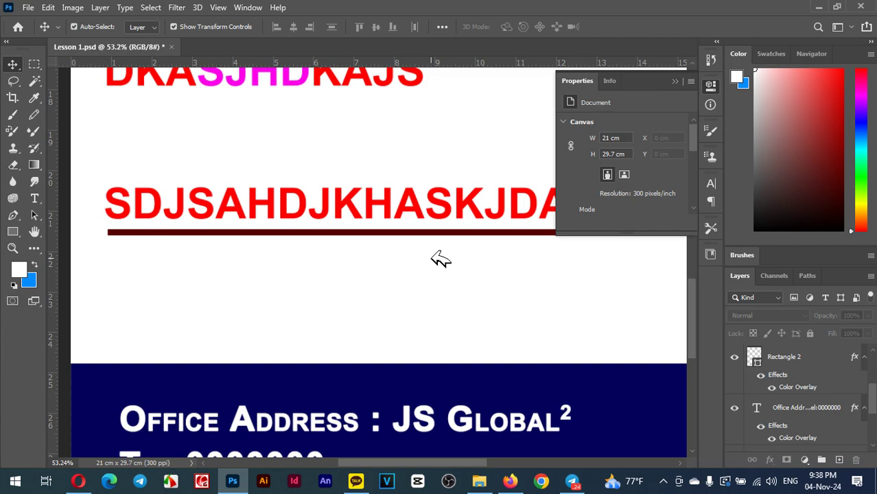
scroll(439, 258, down, 2)
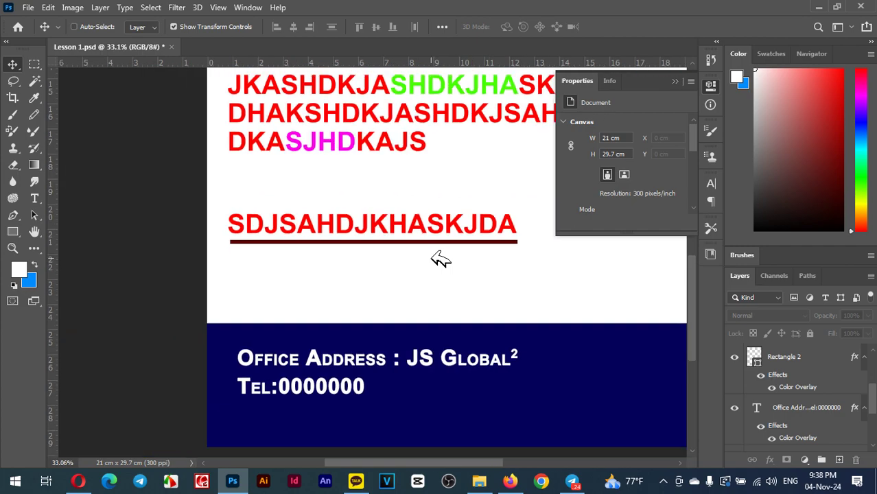
drag(555, 255, 434, 405)
scroll(400, 263, down, 2)
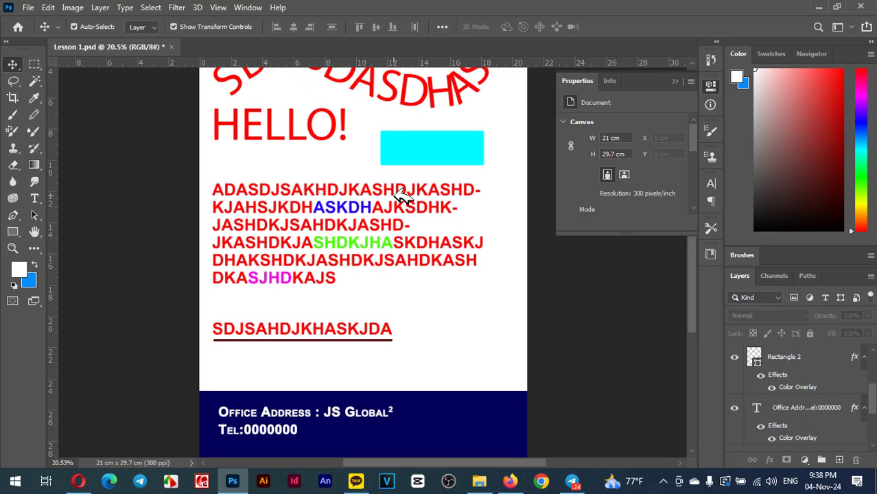
- Add a black Stroke effect to the HELLO! text layer, positioned outside with a size of 32 px
scroll(391, 233, up, 4)
scroll(317, 254, up, 3)
mouse_move(317, 254)
mouse_down()
mouse_move(319, 280)
mouse_move(320, 269)
mouse_up()
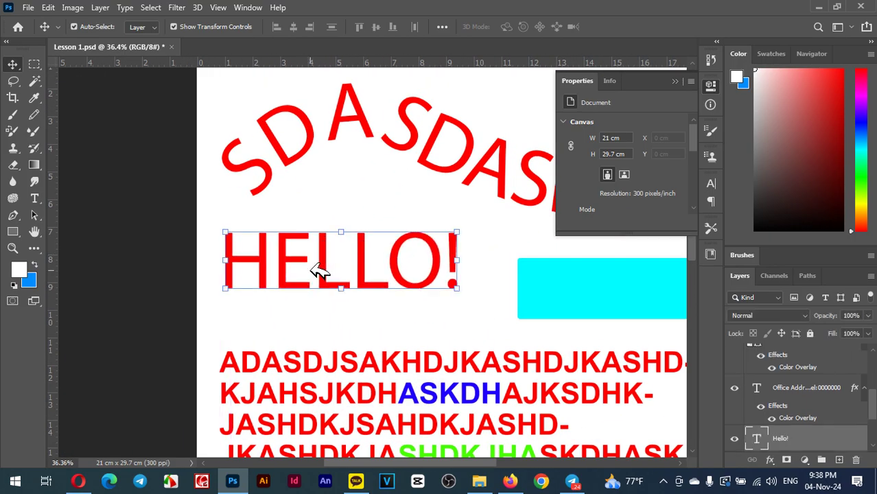
click(771, 460)
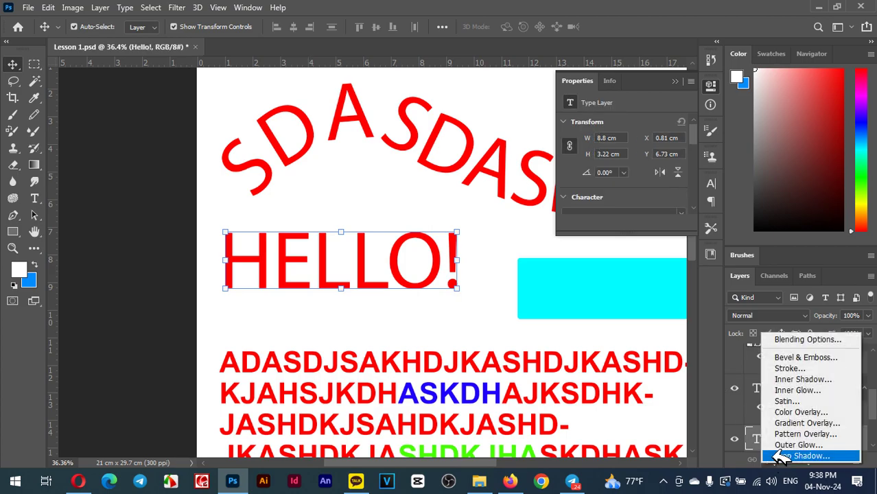
click(796, 369)
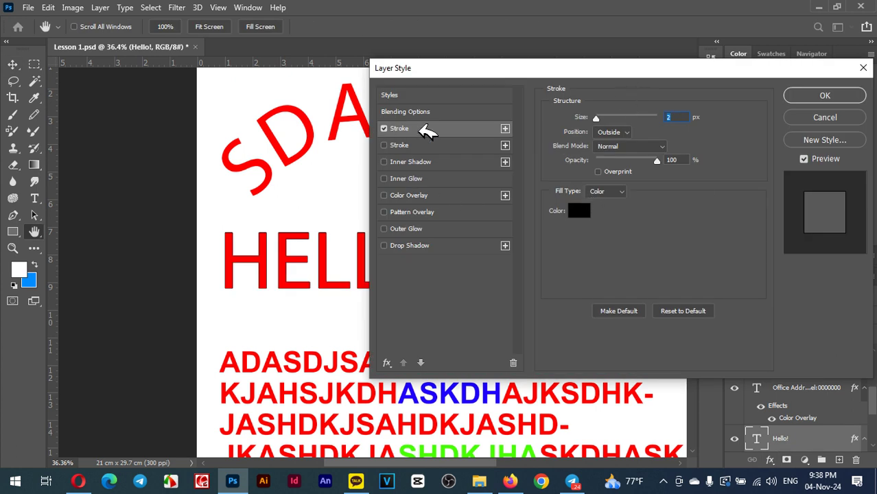
drag(602, 118, 606, 118)
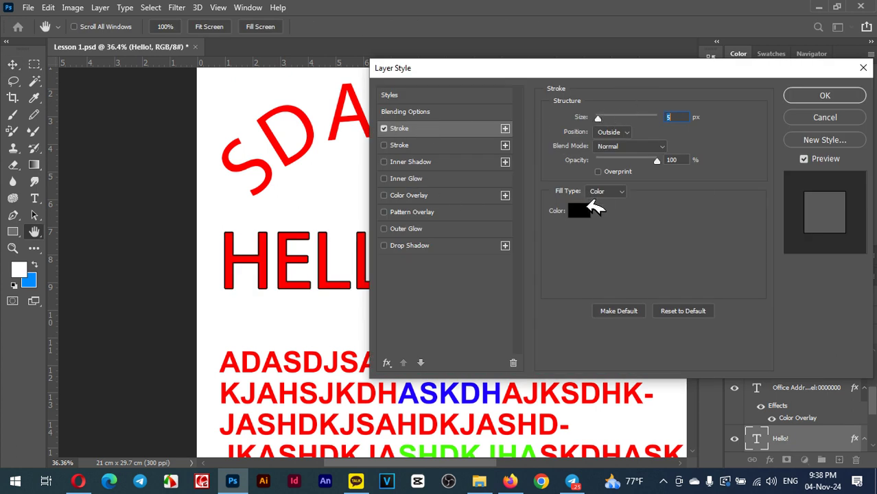
click(616, 130)
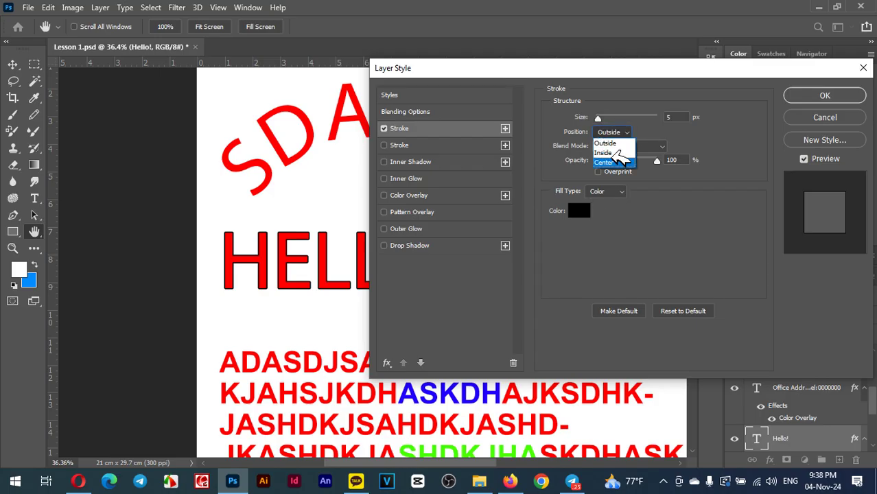
click(604, 118)
mouse_move(603, 117)
mouse_down()
mouse_move(616, 119)
mouse_move(606, 118)
mouse_up()
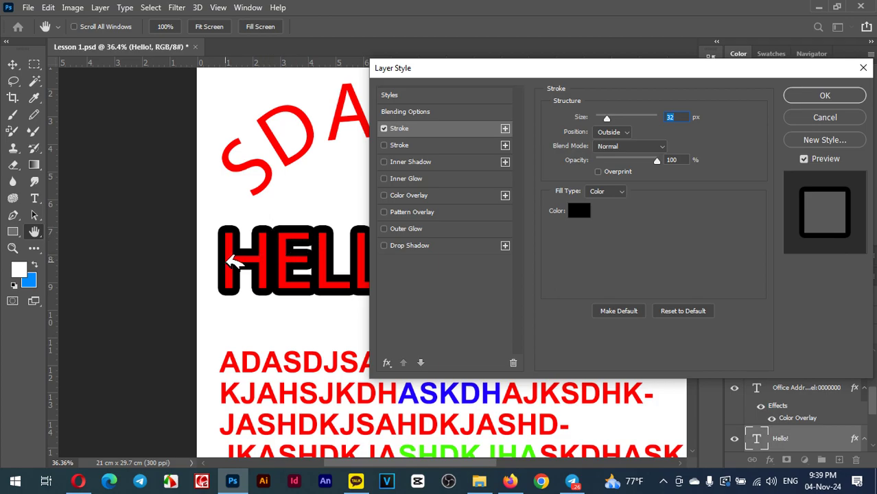
- Try alternative positions for the black HELLO! stroke, including Center, and return it to Outside
click(610, 132)
click(610, 147)
click(613, 131)
click(608, 161)
click(611, 132)
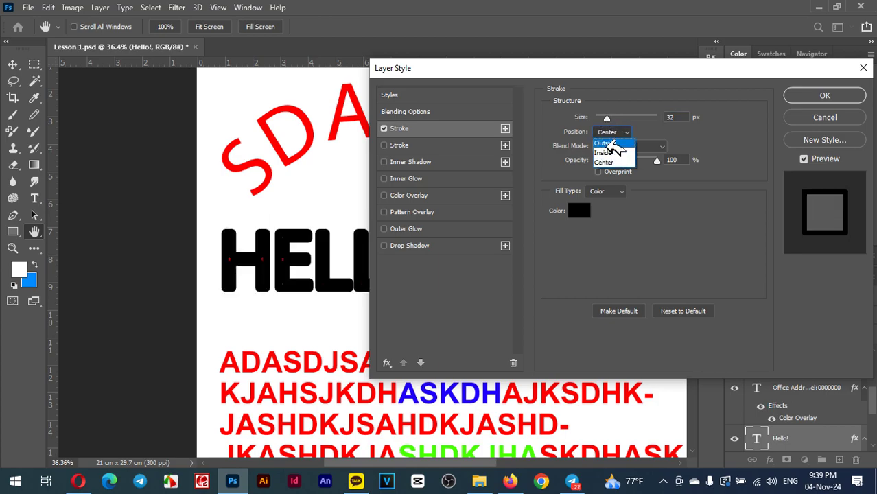
click(609, 143)
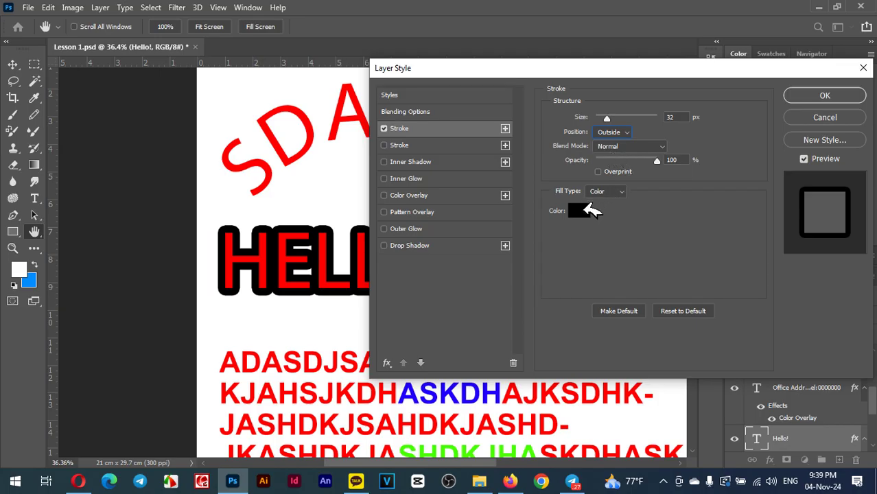
- Change the HELLO! stroke color to green 00d34f and reduce its size to 27 px
click(588, 211)
click(587, 180)
click(636, 230)
mouse_move(589, 241)
mouse_down()
mouse_move(583, 247)
mouse_move(632, 259)
mouse_move(602, 227)
mouse_move(640, 193)
mouse_up()
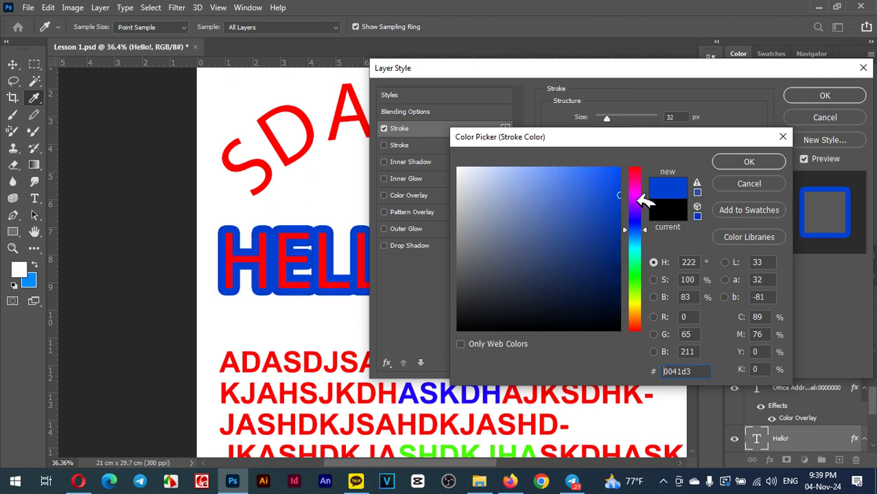
click(635, 266)
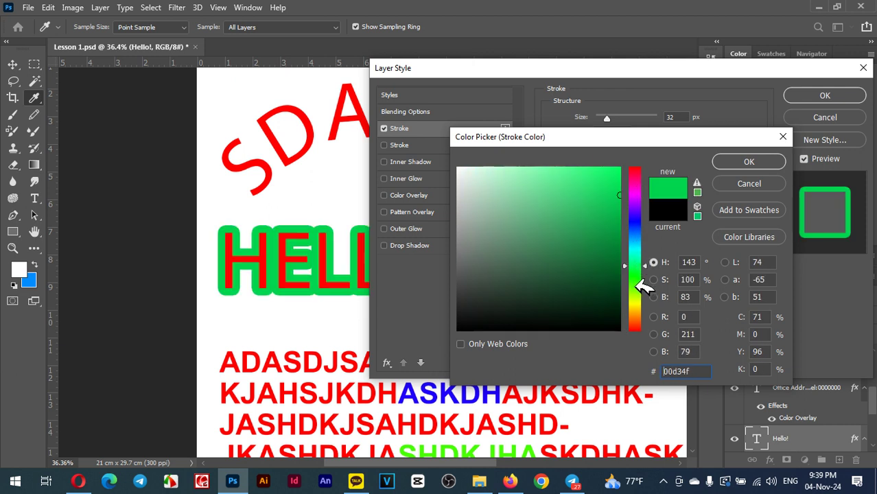
click(748, 161)
drag(605, 118, 605, 118)
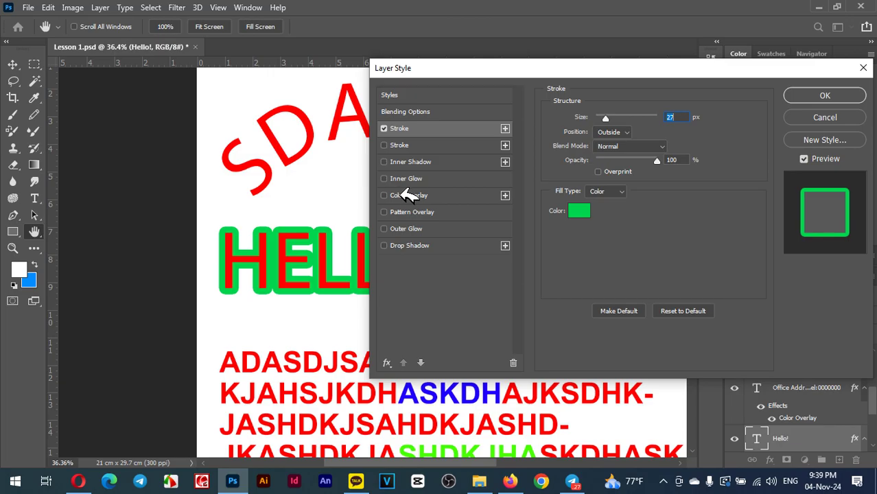
- Add a Color Overlay effect in bright orange-red at 100% opacity to the HELLO! text
click(401, 196)
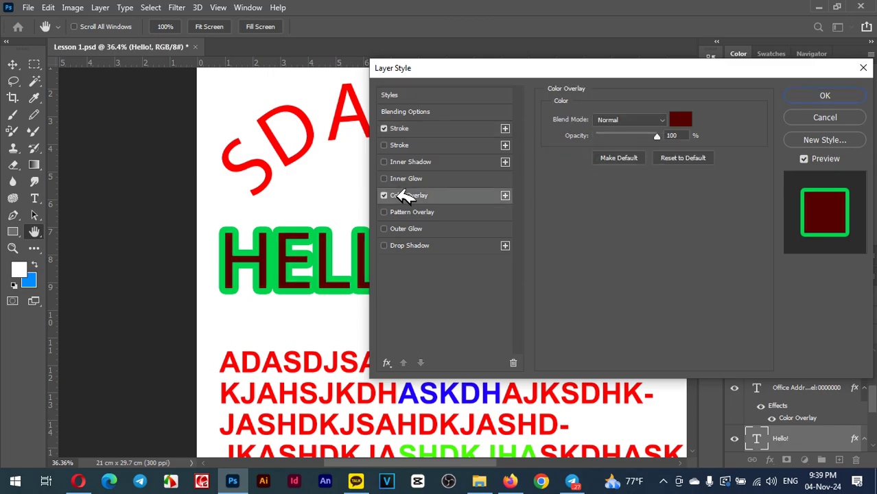
click(684, 118)
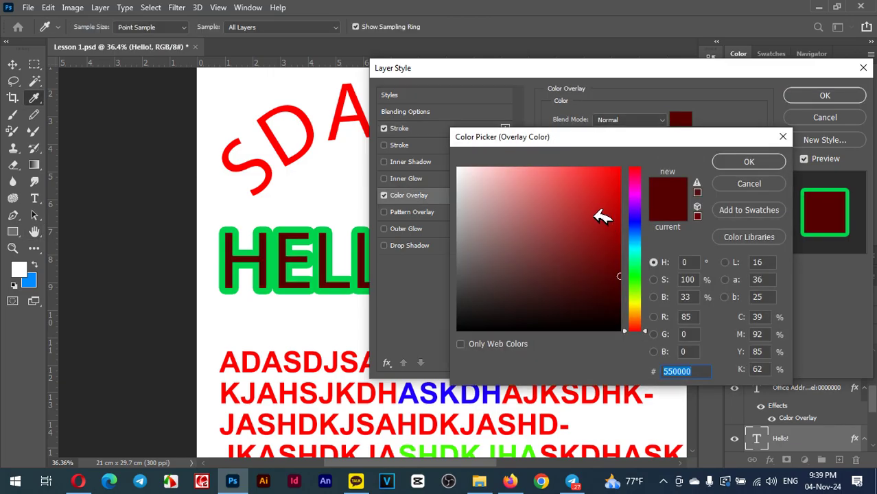
click(549, 167)
drag(634, 220, 637, 320)
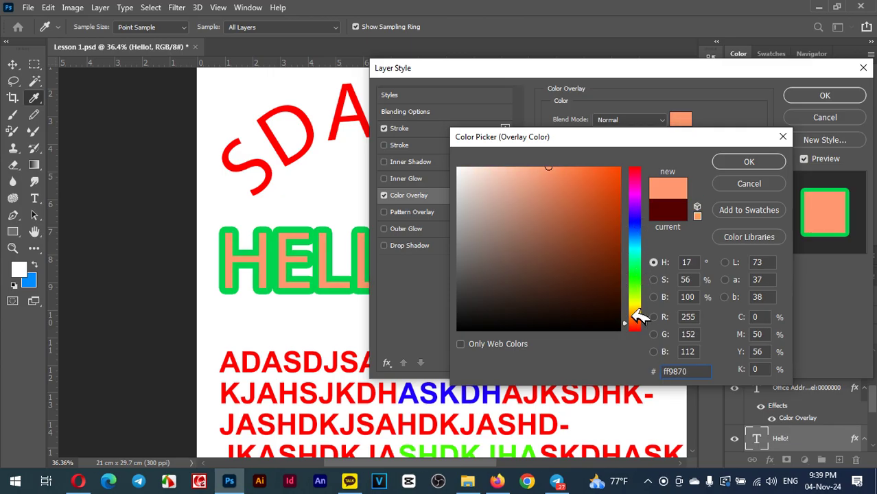
click(620, 167)
click(720, 161)
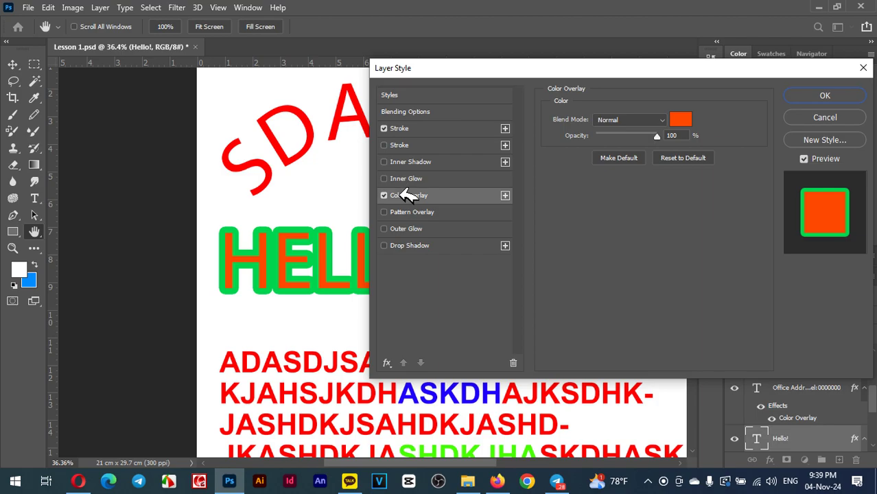
- Change the HELLO! color overlay to a dark reddish brown
click(680, 119)
drag(559, 232, 645, 273)
click(746, 158)
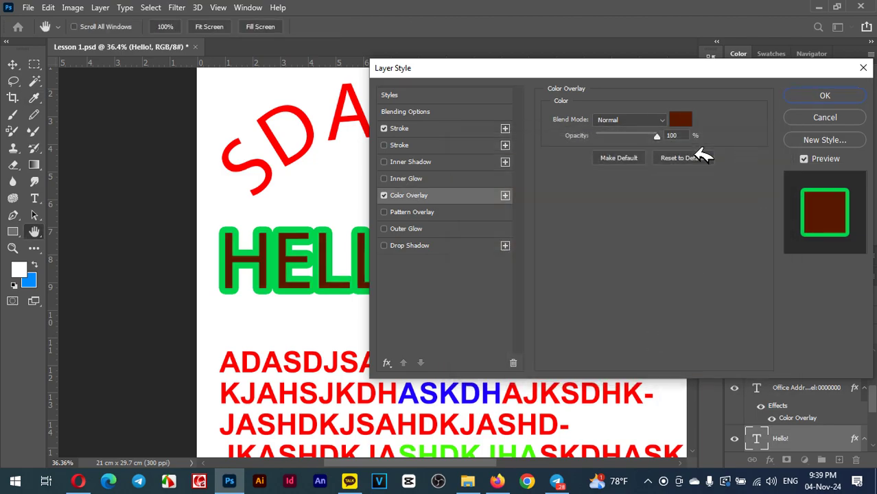
- Set the HELLO! stroke size to 13 px and its color to cyan 00e4ff
click(455, 129)
drag(614, 116, 605, 120)
click(579, 211)
mouse_move(620, 186)
mouse_down()
mouse_move(621, 254)
mouse_move(629, 225)
mouse_up()
click(608, 234)
click(644, 246)
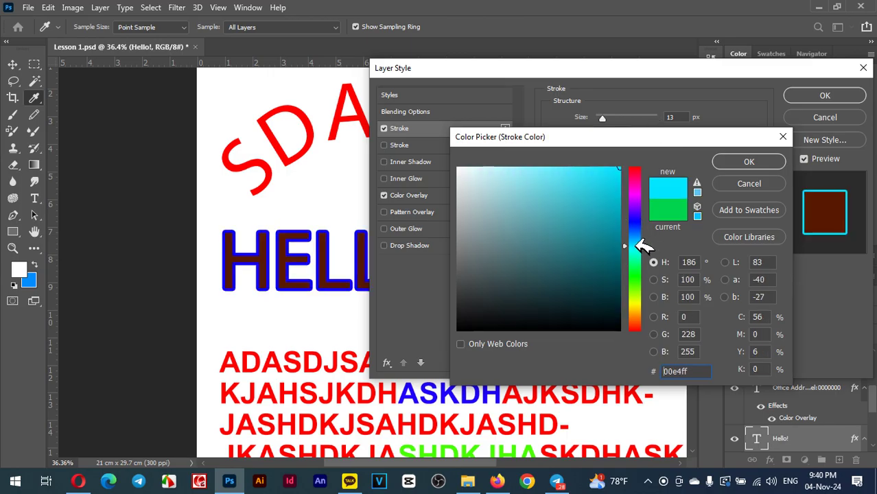
click(749, 162)
- Compare the cyan stroke's Inside, Center and Outside positions and its opacity, ending with Outside at 100%
click(621, 133)
click(611, 152)
click(625, 135)
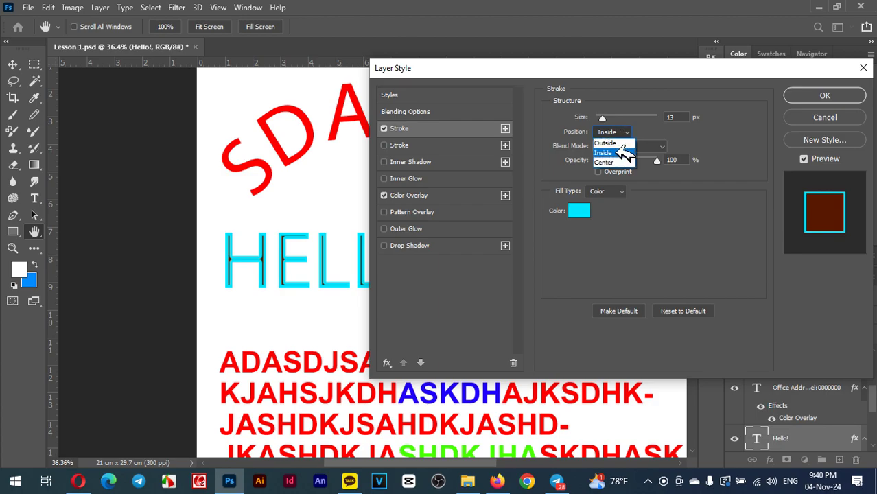
click(619, 162)
click(624, 134)
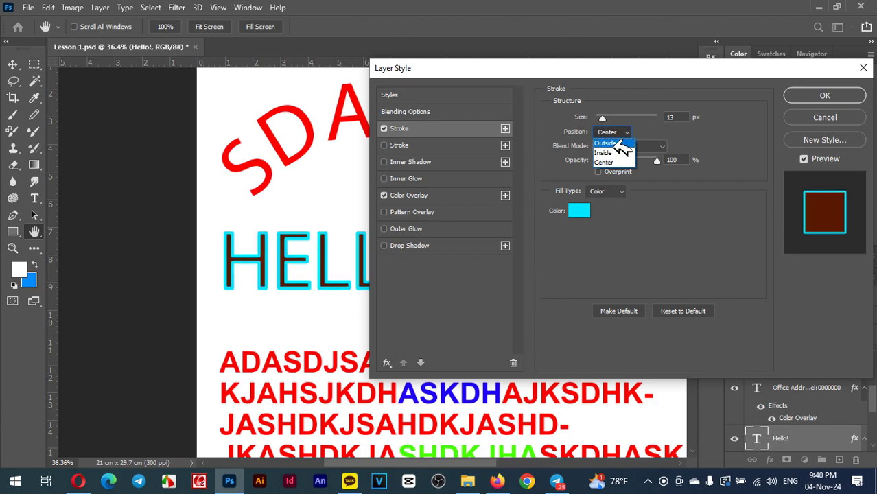
click(606, 143)
click(624, 135)
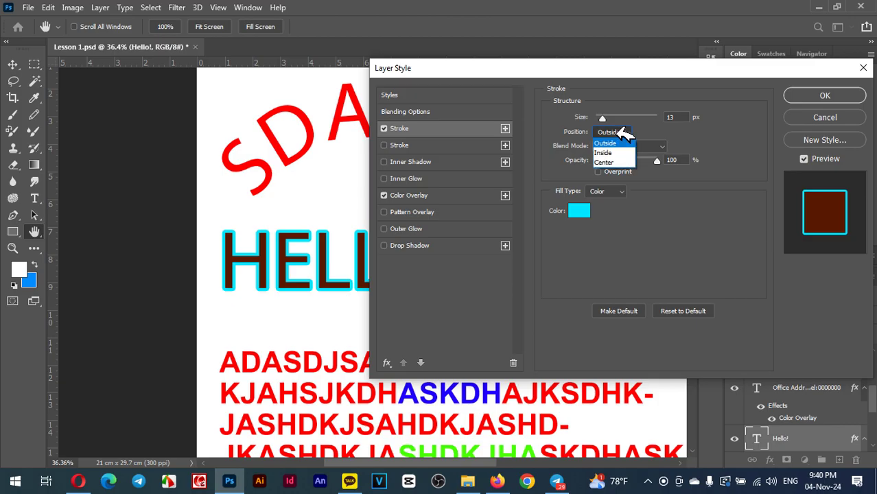
click(619, 146)
click(621, 133)
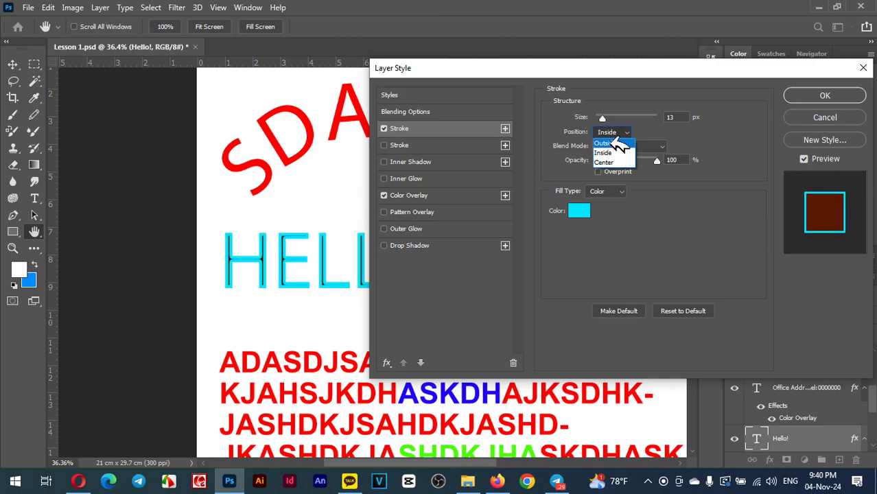
click(604, 143)
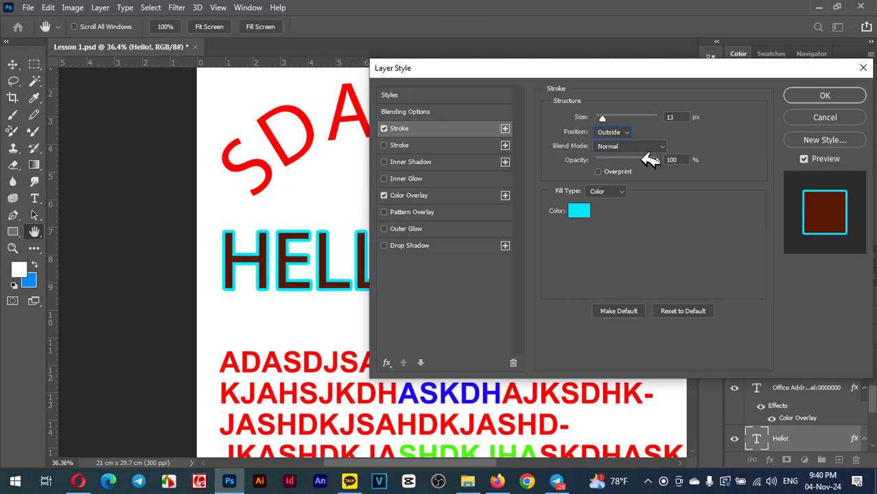
mouse_move(656, 161)
mouse_down()
mouse_move(613, 165)
mouse_move(659, 162)
mouse_move(616, 168)
mouse_move(686, 175)
mouse_up()
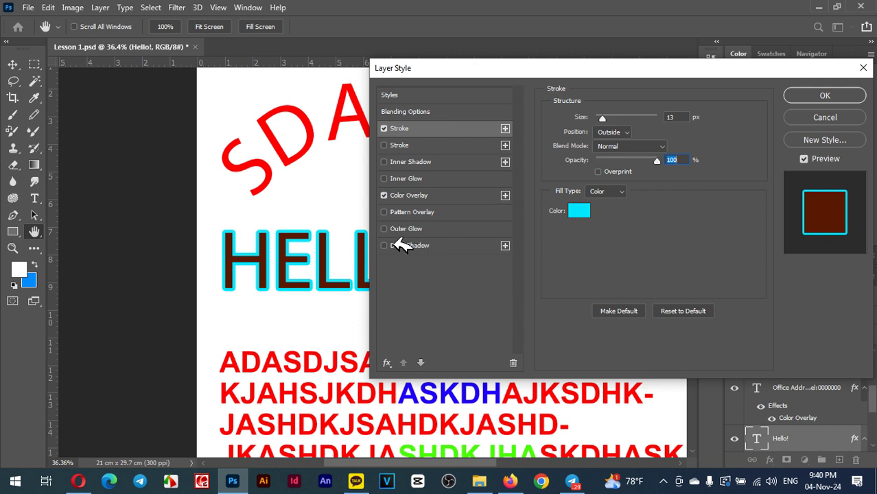
- Add a Drop Shadow to HELLO! with 100% opacity, 15 px distance, 48% spread and 43 px size
click(402, 245)
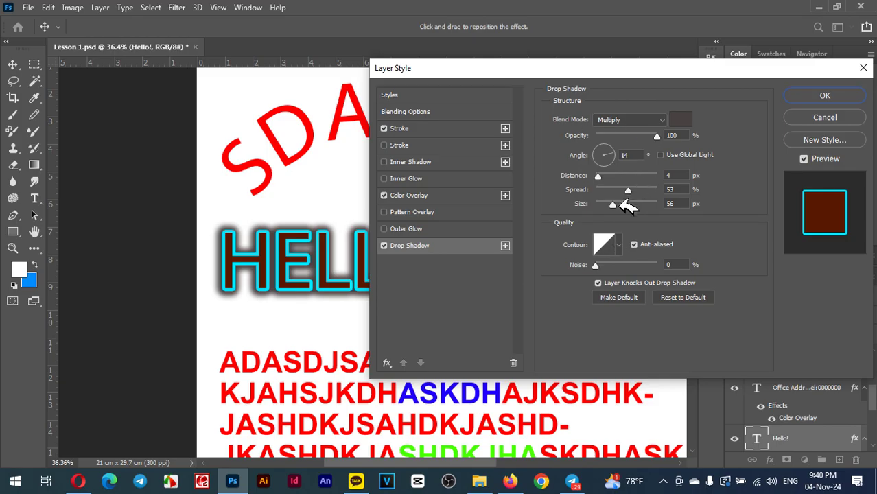
drag(620, 202, 615, 204)
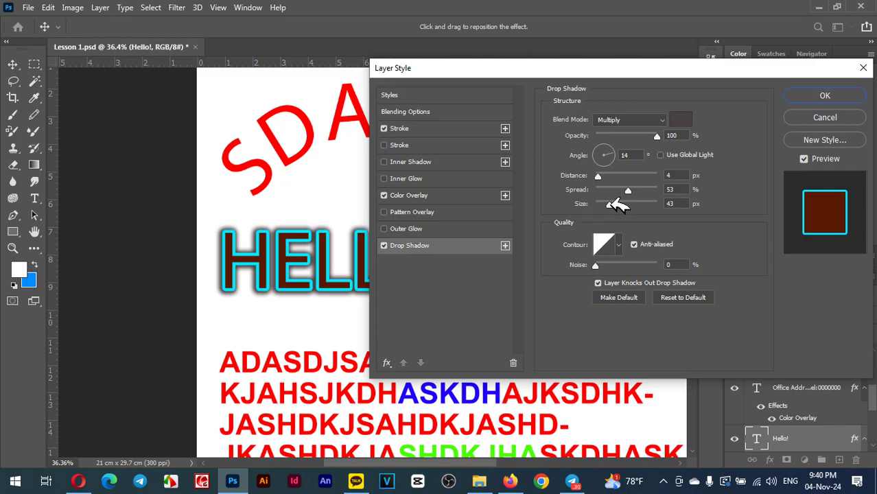
drag(627, 190, 612, 176)
mouse_move(657, 137)
mouse_down()
mouse_move(609, 137)
mouse_move(665, 137)
mouse_up()
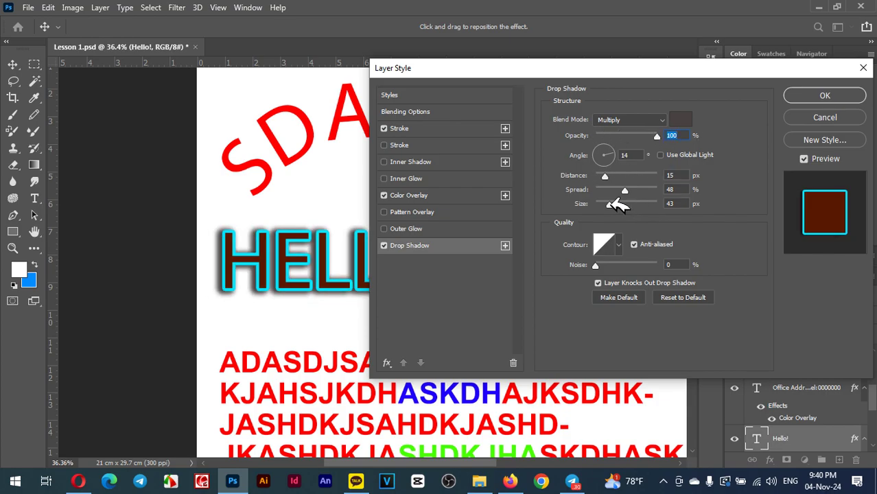
- Adjust the HELLO! drop shadow to 30 px distance, 24% spread and 40 px size
drag(601, 204, 608, 205)
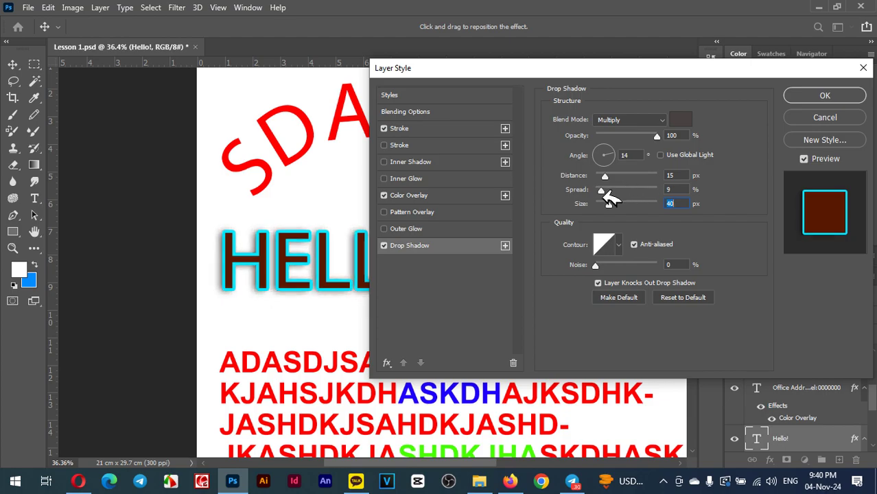
mouse_move(625, 198)
mouse_down()
mouse_move(652, 198)
mouse_move(637, 197)
mouse_up()
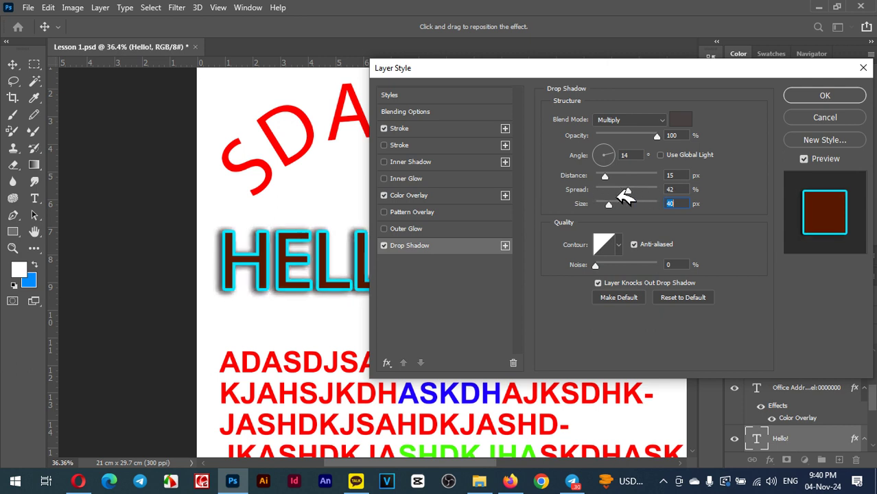
mouse_move(607, 175)
mouse_down()
mouse_move(638, 173)
mouse_move(614, 180)
mouse_move(631, 180)
mouse_move(623, 180)
mouse_up()
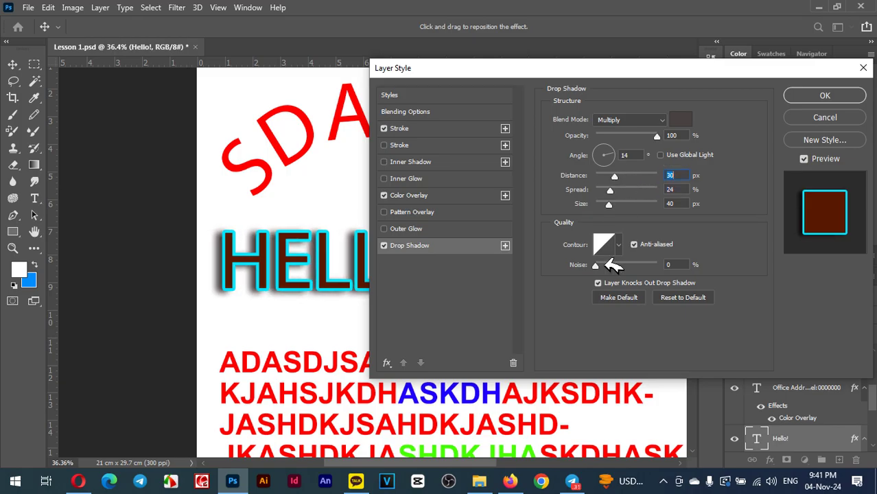
- Try several contours on the HELLO! drop shadow, ending with the straight diagonal contour and 55% noise
drag(595, 265, 630, 261)
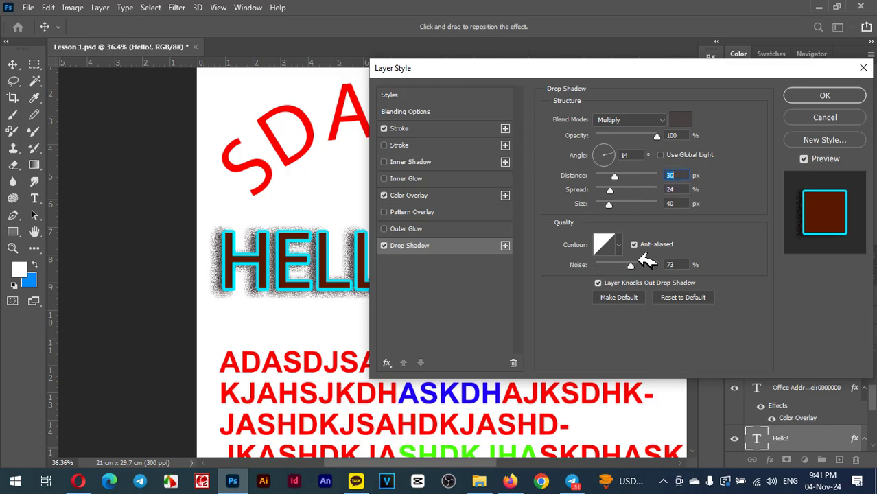
click(618, 245)
click(622, 275)
click(623, 296)
click(581, 296)
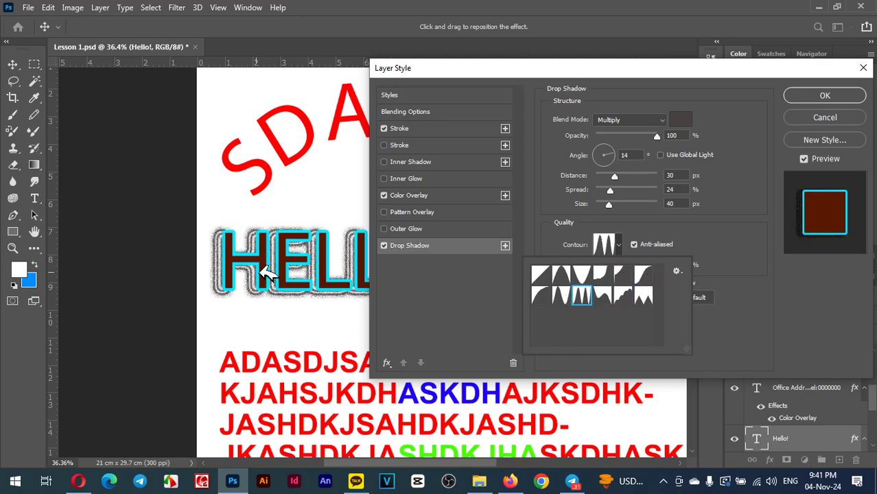
click(540, 295)
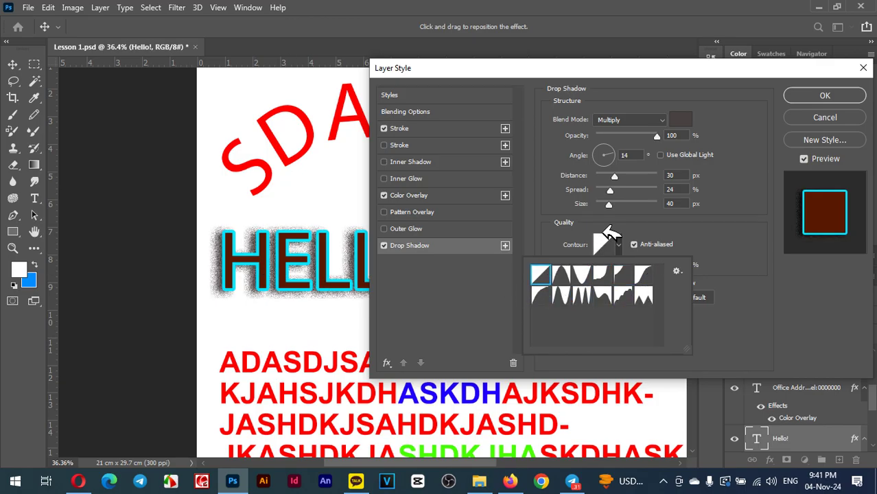
click(685, 223)
mouse_move(624, 266)
mouse_down()
mouse_move(657, 266)
mouse_move(641, 267)
mouse_up()
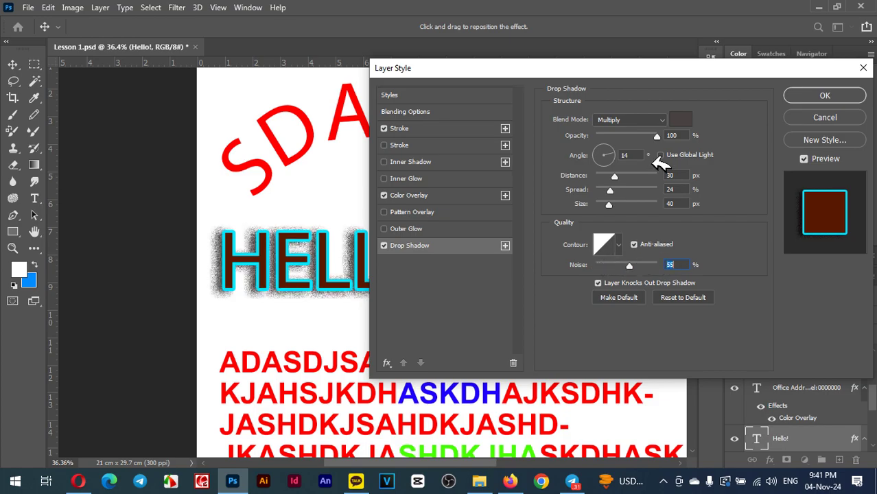
- Set the HELLO! drop shadow to 27% opacity, 28 px distance, 61% spread, 84 px size and 35% noise
drag(659, 134, 616, 138)
drag(567, 72, 606, 64)
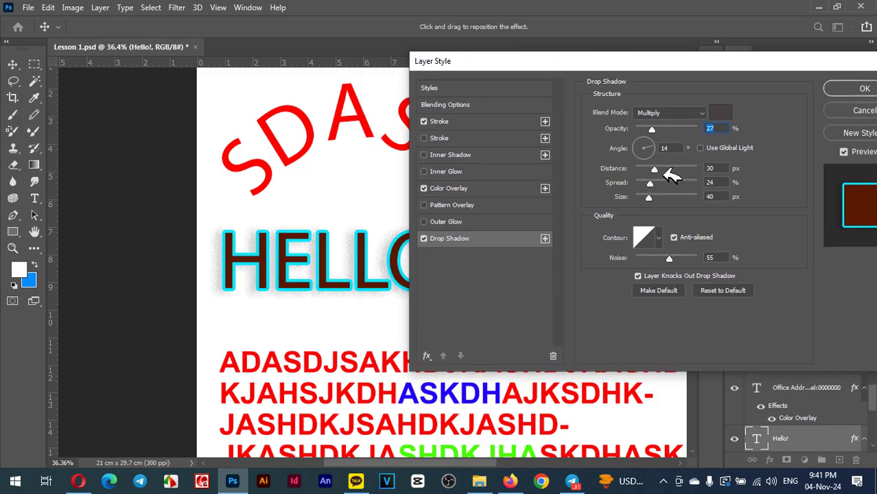
drag(657, 166, 657, 197)
mouse_move(669, 258)
mouse_down()
mouse_move(644, 258)
mouse_move(665, 251)
mouse_up()
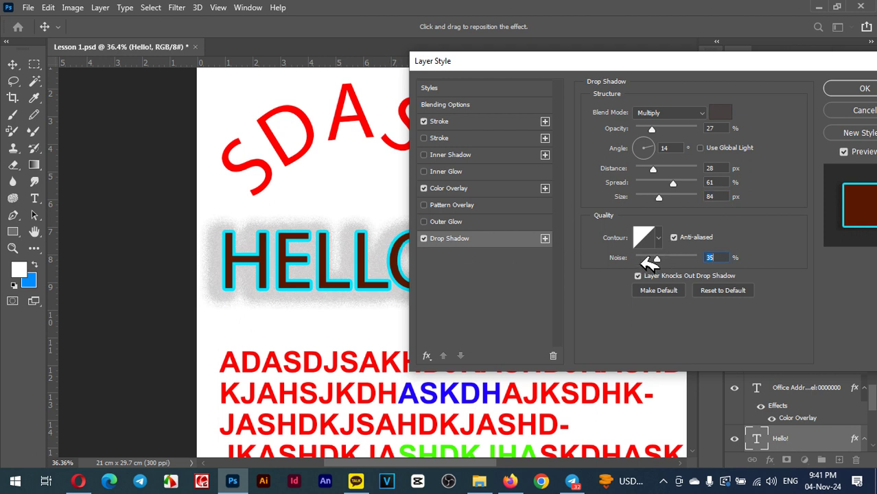
drag(808, 60, 747, 68)
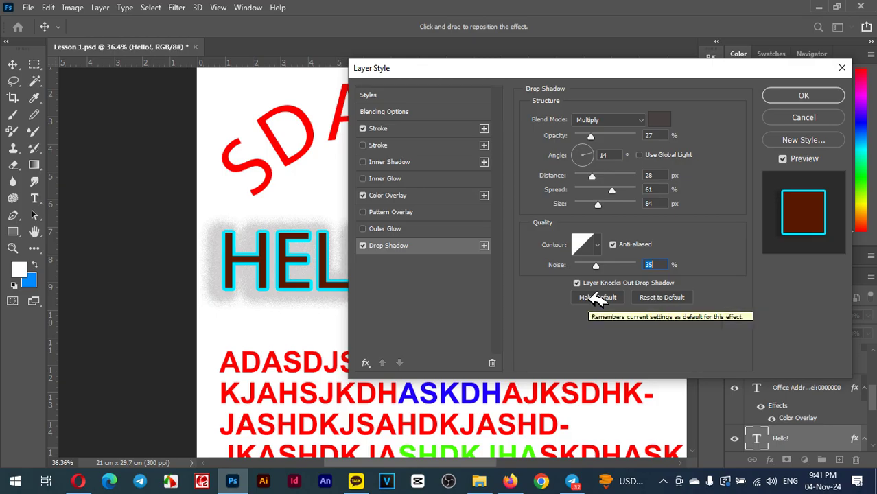
- Reset the HELLO! drop shadow to defaults and set 73% opacity, 135° angle, 13 px distance, 21% spread and 76 px size
click(676, 298)
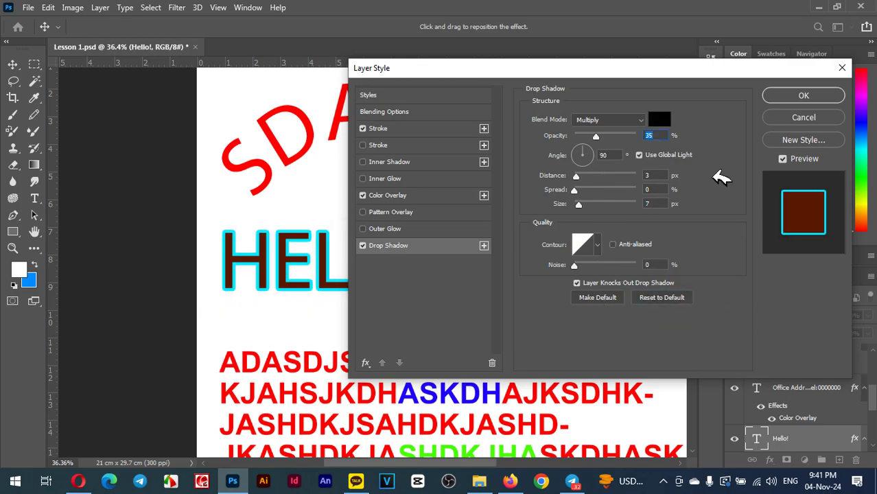
mouse_move(587, 201)
mouse_down()
mouse_move(593, 190)
mouse_move(621, 190)
mouse_move(609, 171)
mouse_move(587, 202)
mouse_up()
drag(597, 137, 620, 136)
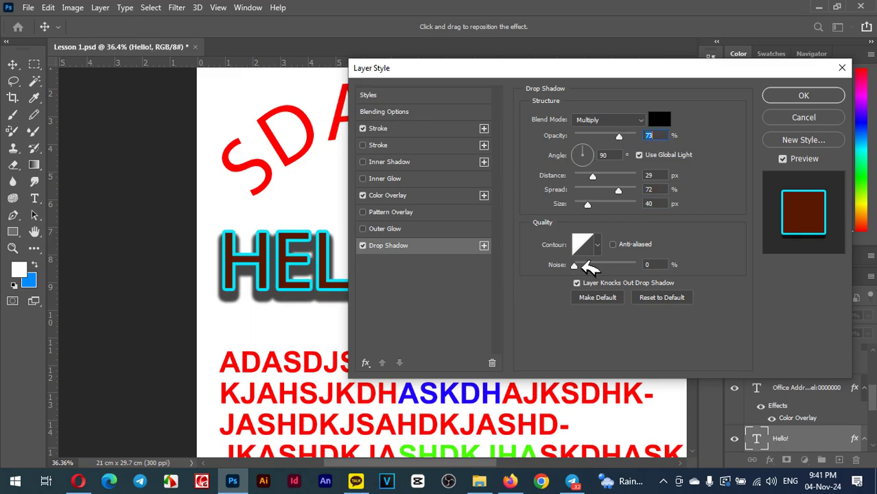
mouse_move(582, 264)
mouse_down()
mouse_move(613, 264)
mouse_move(574, 264)
mouse_up()
drag(619, 190, 596, 204)
drag(560, 71, 619, 77)
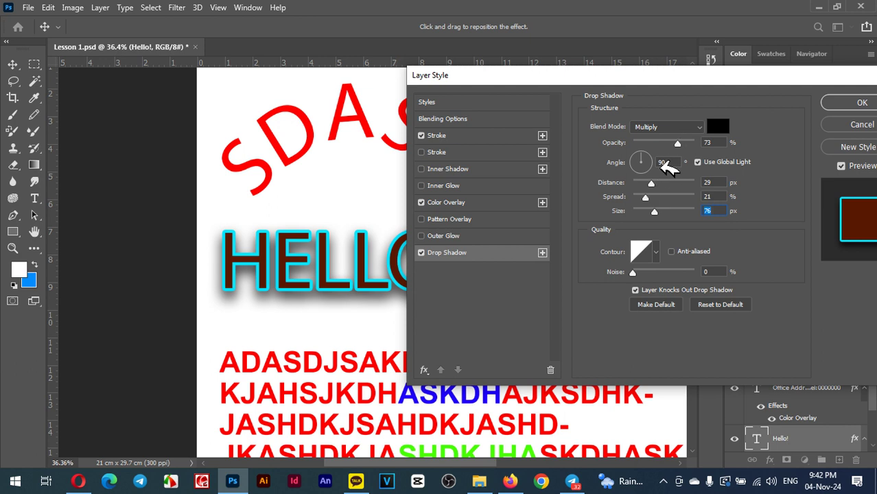
drag(657, 180, 642, 157)
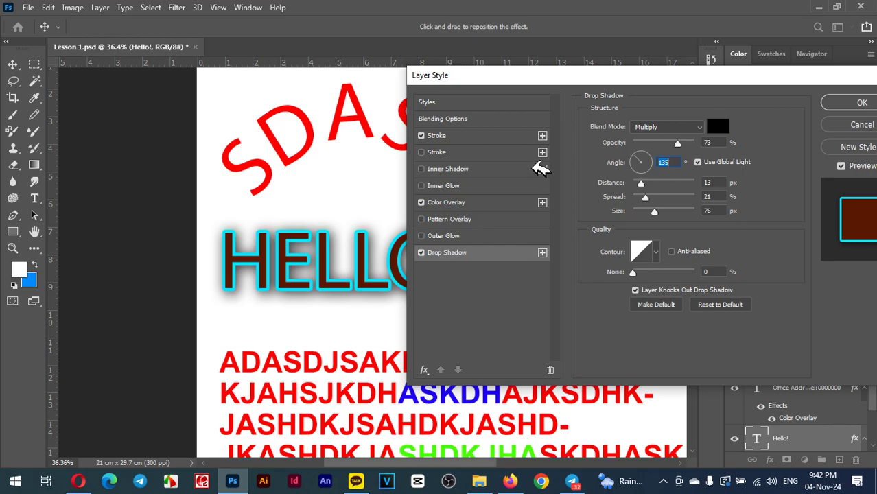
- Review the Stroke, Color Overlay and Drop Shadow settings applied to HELLO!
click(504, 134)
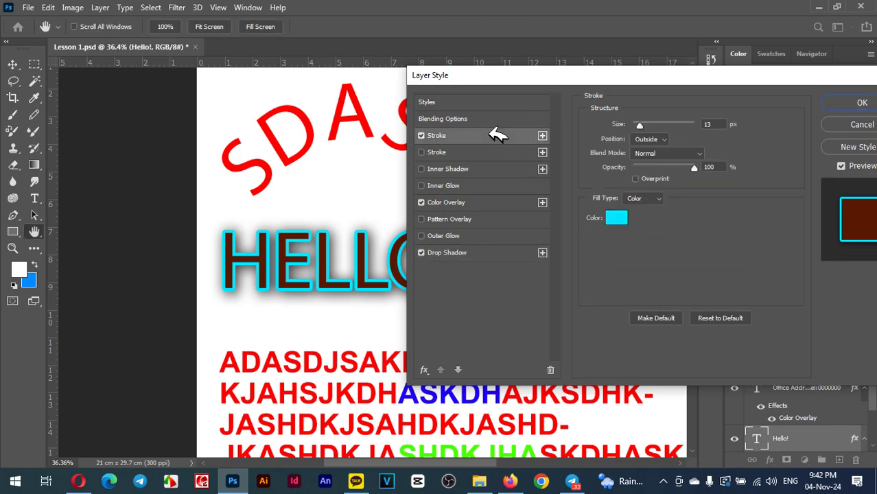
click(505, 202)
click(497, 254)
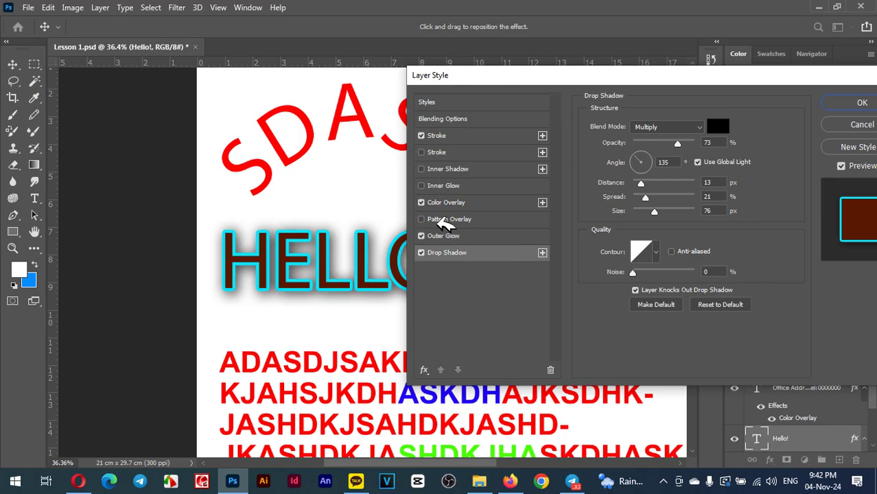
- Try the Inner Glow and Outer Glow effects on HELLO!, leaving both switched off
click(423, 186)
click(423, 184)
click(424, 235)
click(422, 235)
click(423, 184)
click(423, 185)
click(423, 185)
click(424, 185)
click(423, 235)
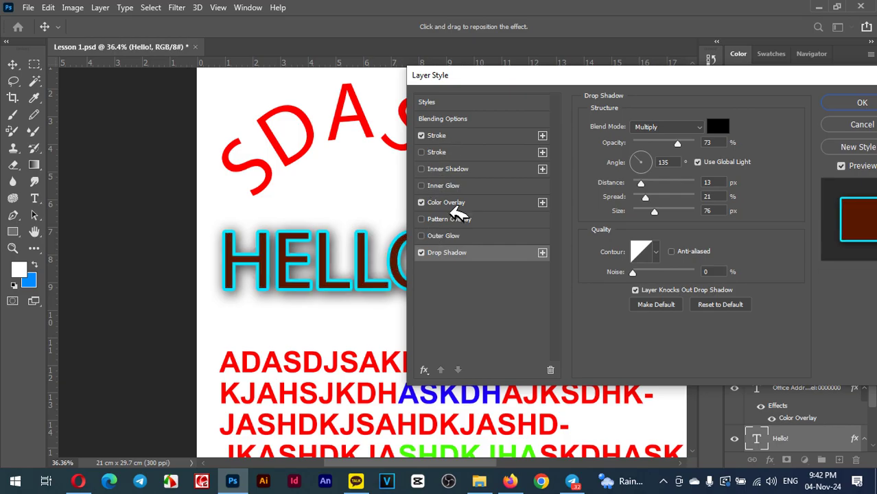
- Look through the blend modes available for the HELLO! Color Overlay and Stroke, keeping both at Normal
click(461, 203)
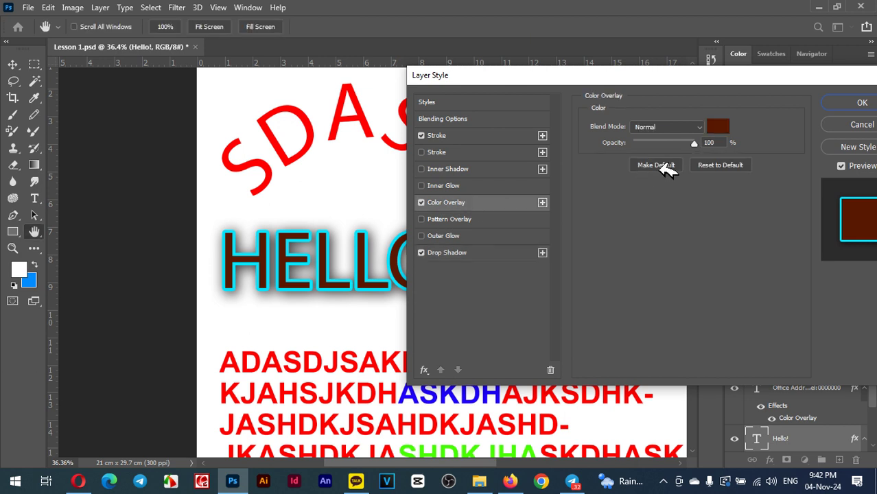
click(711, 127)
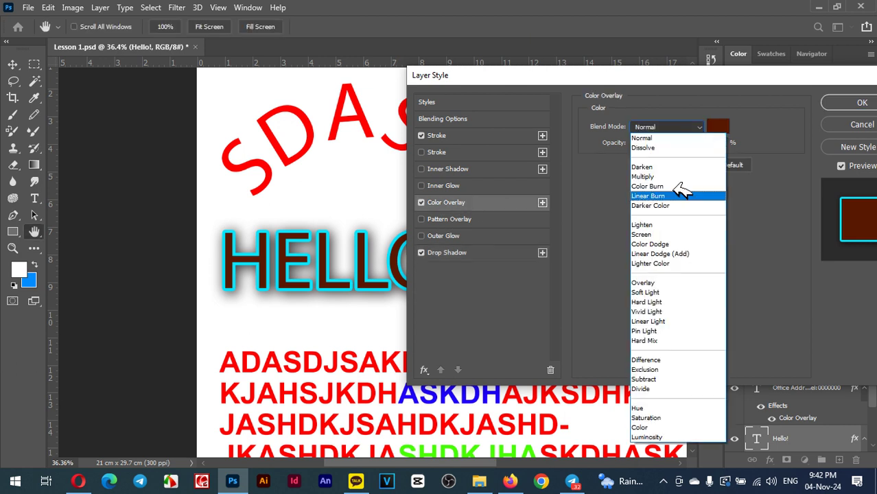
click(489, 198)
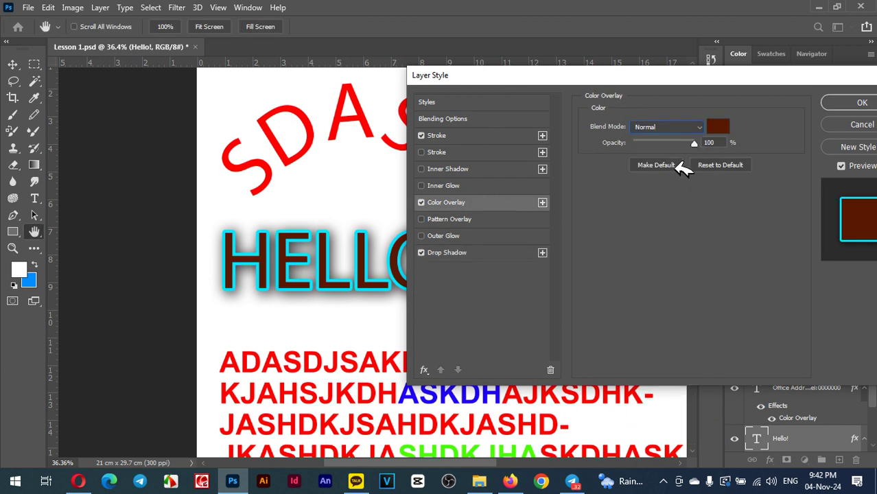
click(474, 137)
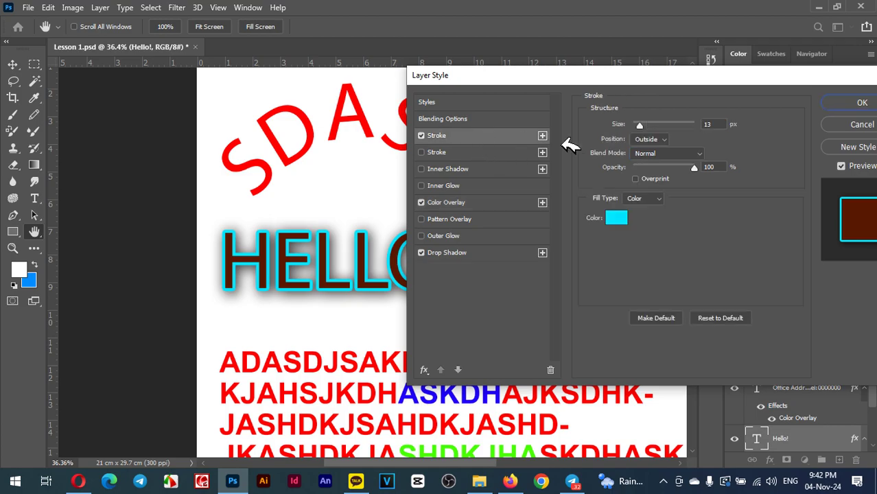
click(670, 152)
click(676, 152)
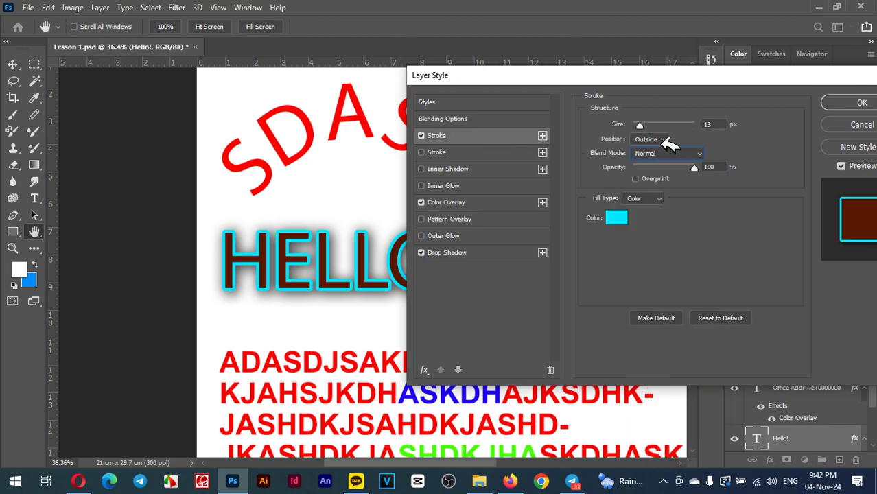
- Try Gradient and Pattern fills on the HELLO! stroke, choosing the first blue pattern from the Water group
click(649, 197)
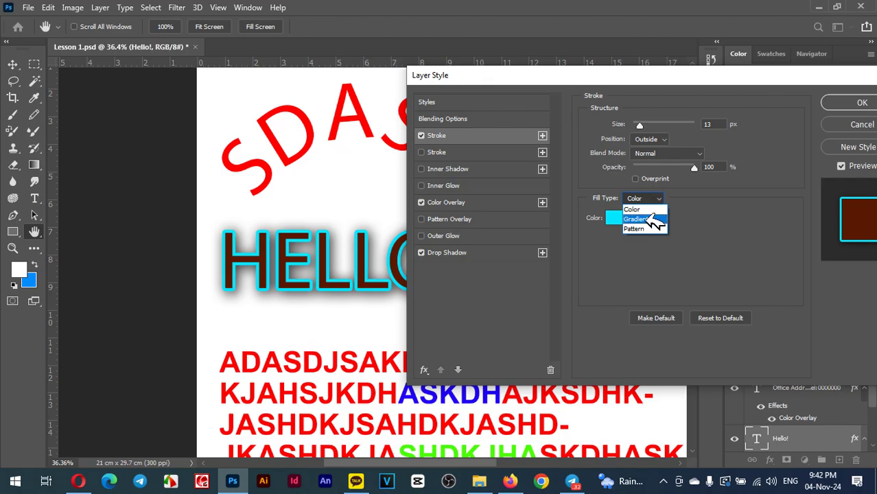
click(651, 220)
click(652, 199)
click(651, 229)
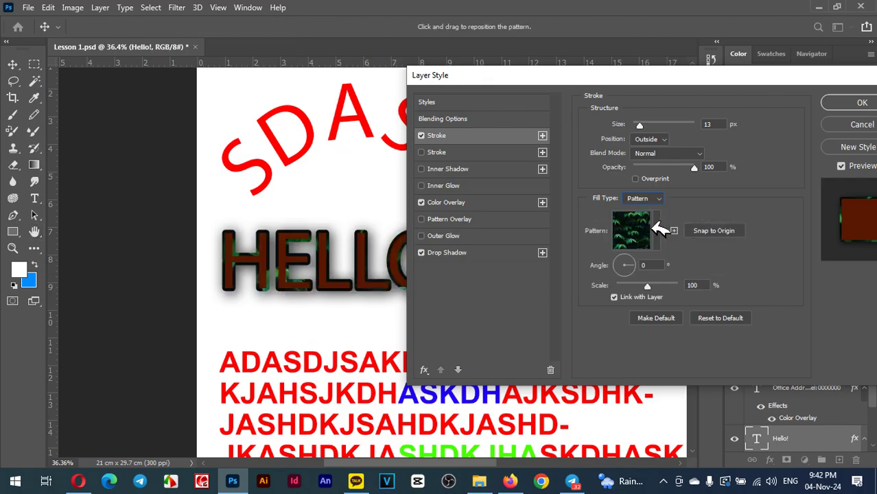
click(657, 229)
click(576, 290)
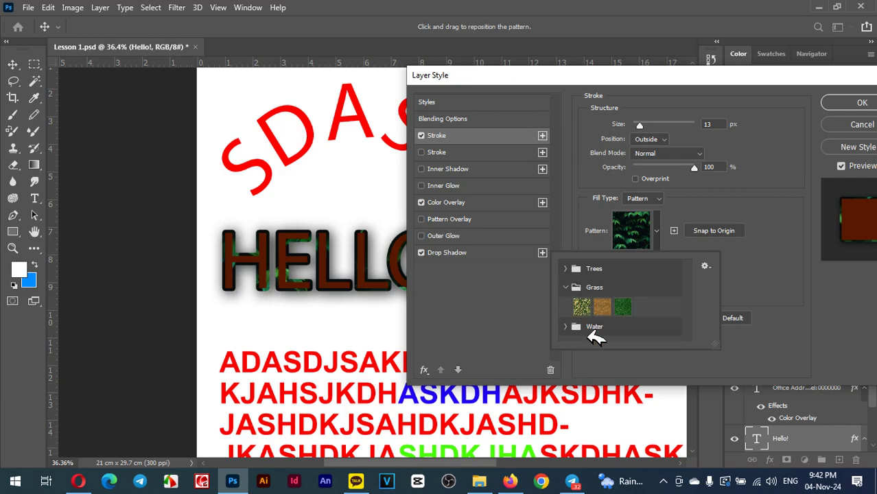
click(577, 326)
scroll(583, 329, down, 1)
click(582, 331)
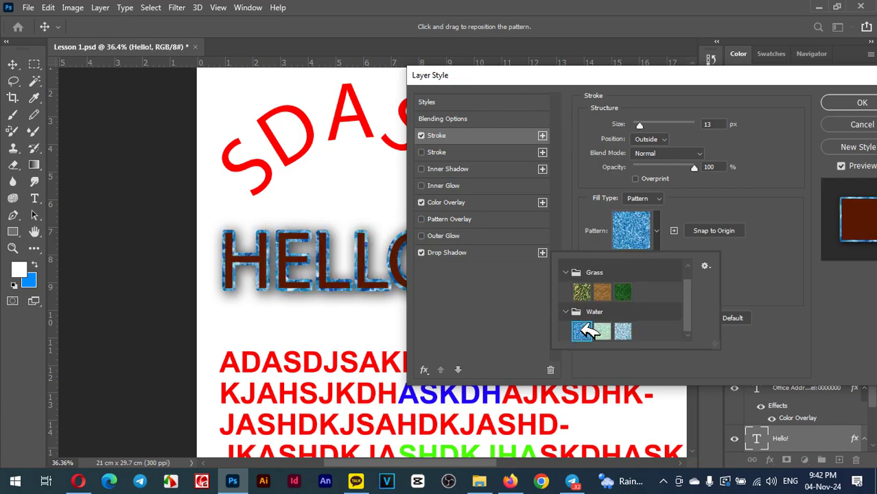
click(766, 230)
- Try a gradient fill on the HELLO! stroke, comparing Purples presets and choosing Purple_17
click(659, 199)
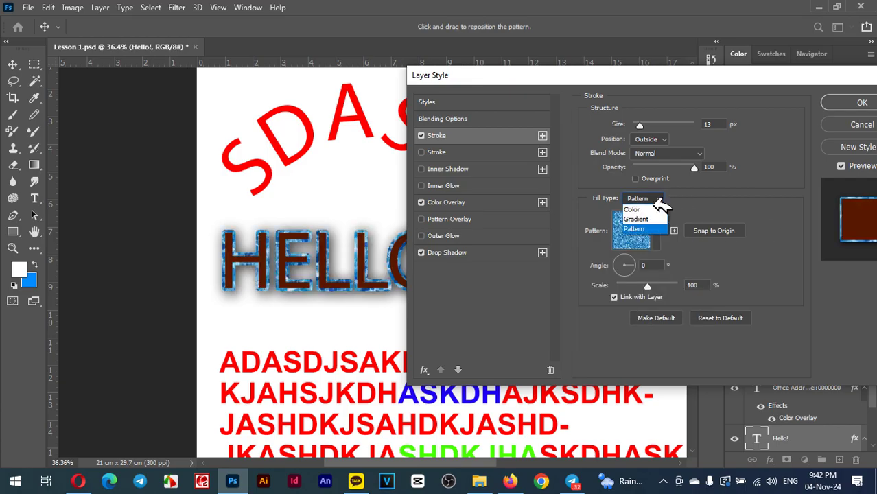
click(635, 219)
click(645, 218)
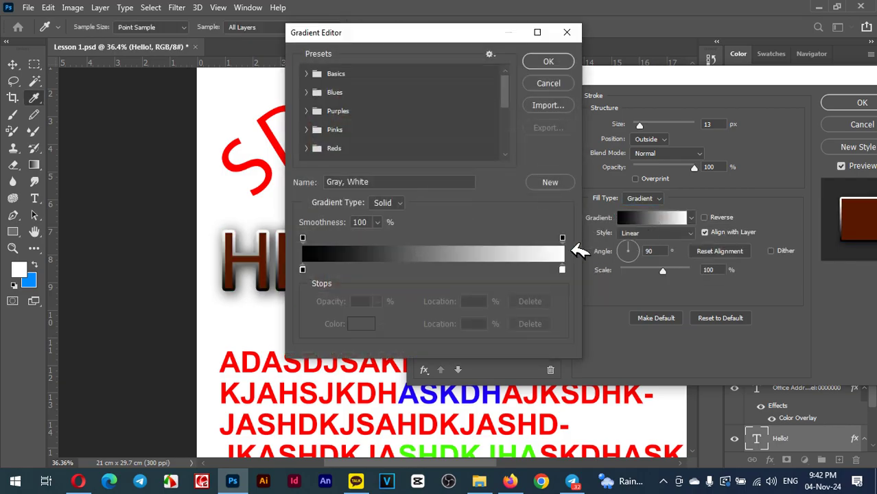
click(338, 110)
click(446, 151)
click(387, 153)
click(326, 132)
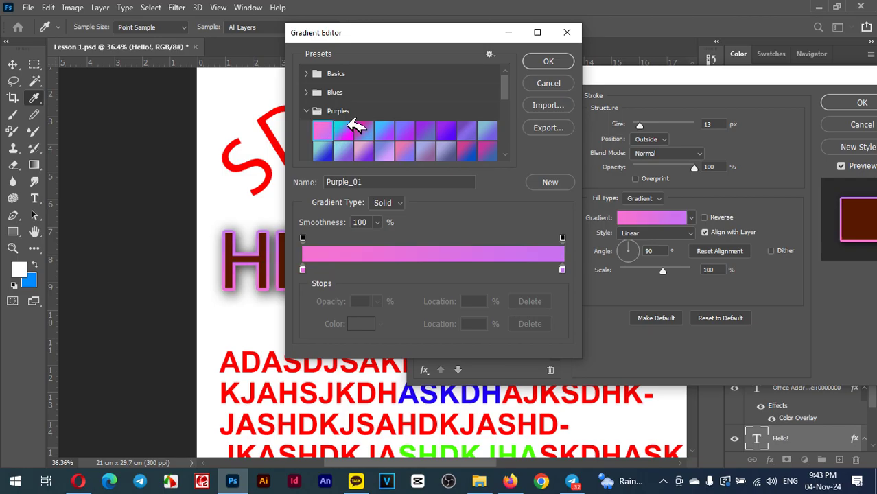
click(343, 131)
click(466, 131)
click(473, 148)
click(549, 62)
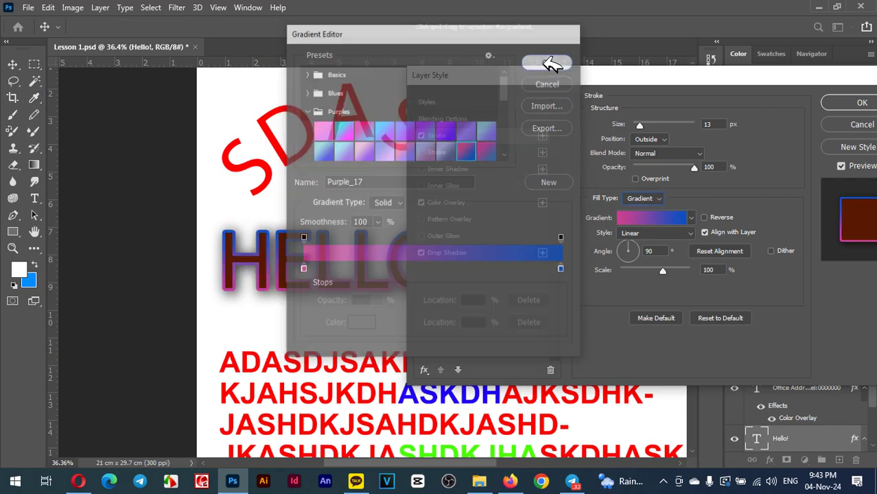
- Set the HELLO! stroke fill type back to Color and apply the layer style
click(654, 198)
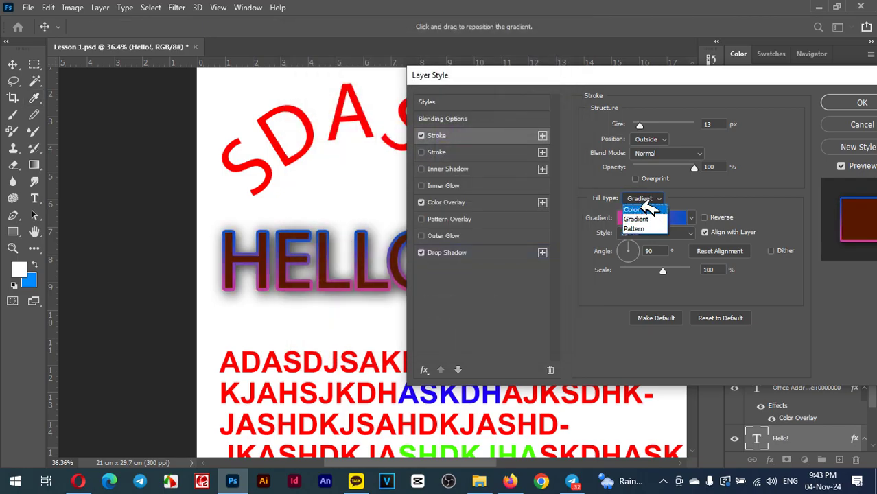
click(645, 209)
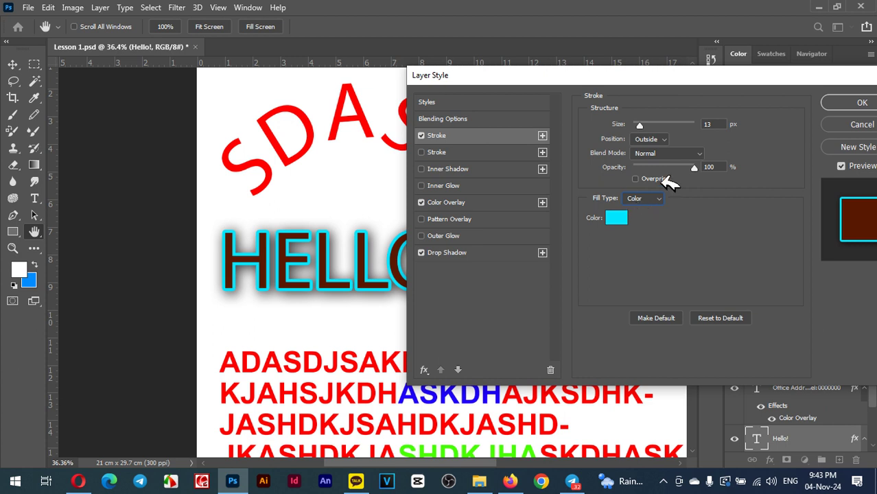
click(851, 102)
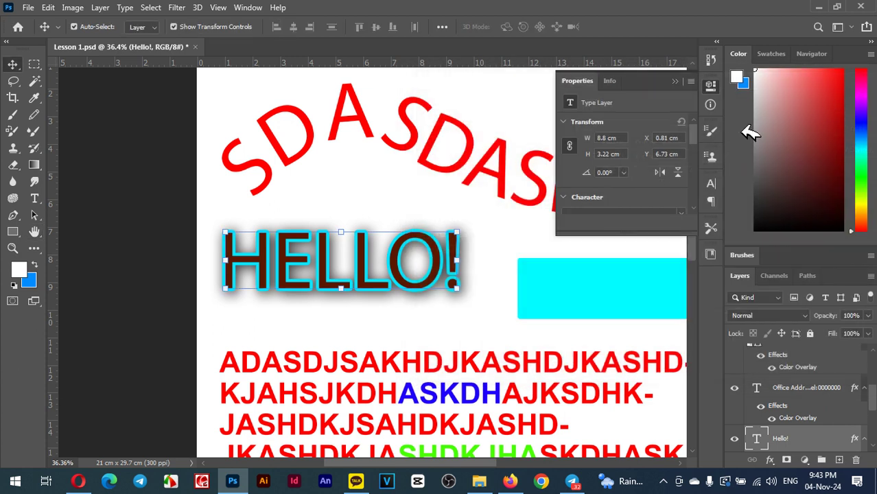
- Move the HELLO! text slightly to the right, to about X 0.87 cm
click(491, 244)
mouse_move(452, 276)
mouse_down()
mouse_move(475, 262)
mouse_move(458, 266)
mouse_up()
click(415, 268)
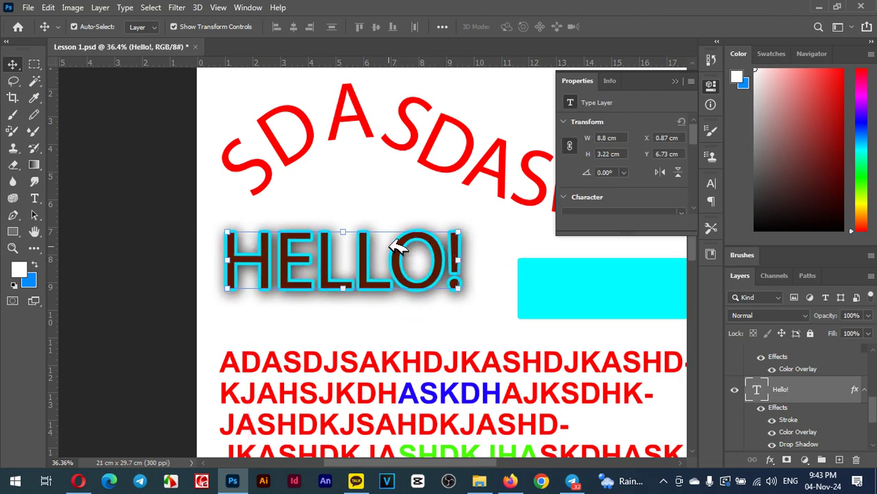